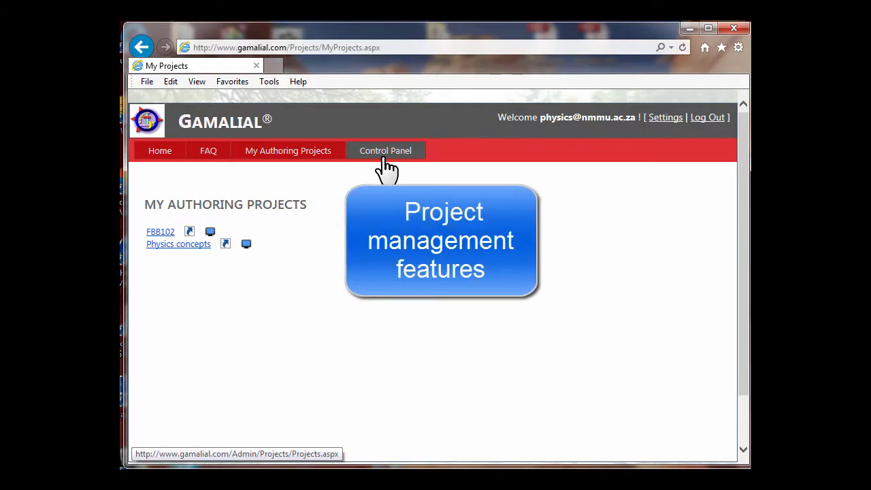
Open the Control Panel and examine the projects' management options and the author profile
left_click(385, 163)
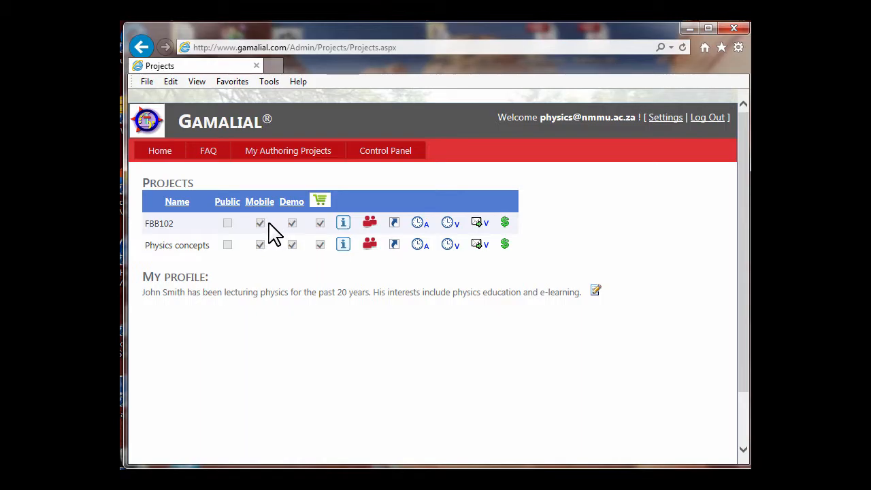
left_click(299, 224)
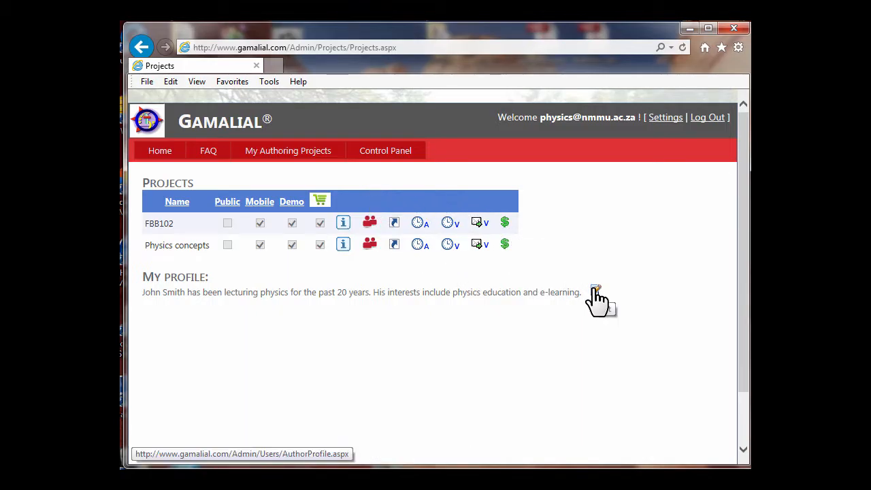
Open the FBB102 authoring project without saving the file, and display its Hooke's law page from the fully expanded navigator
left_click(300, 156)
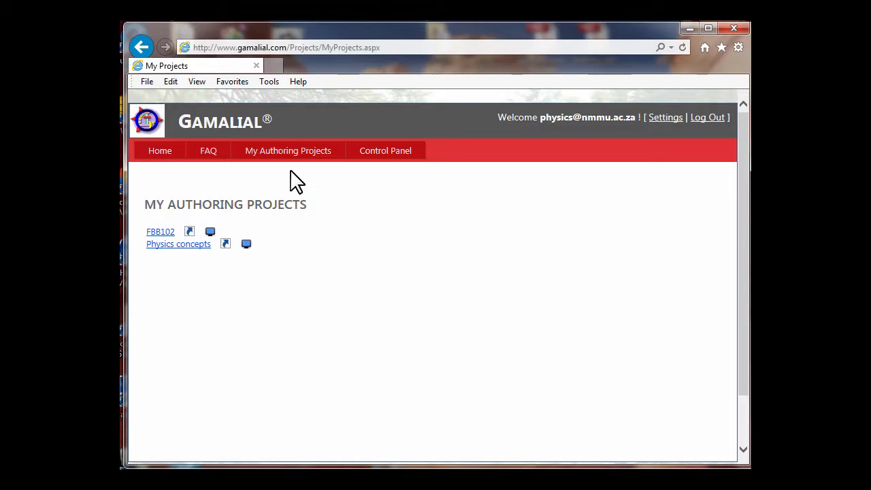
left_click(170, 232)
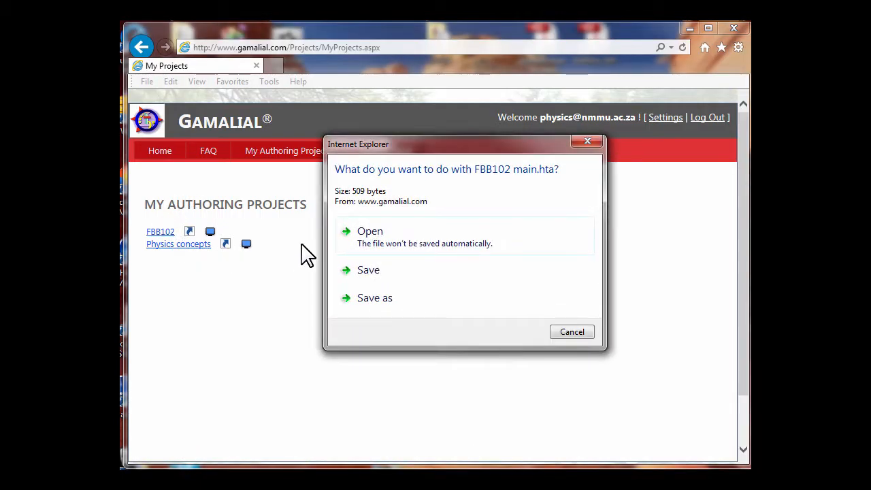
left_click(353, 236)
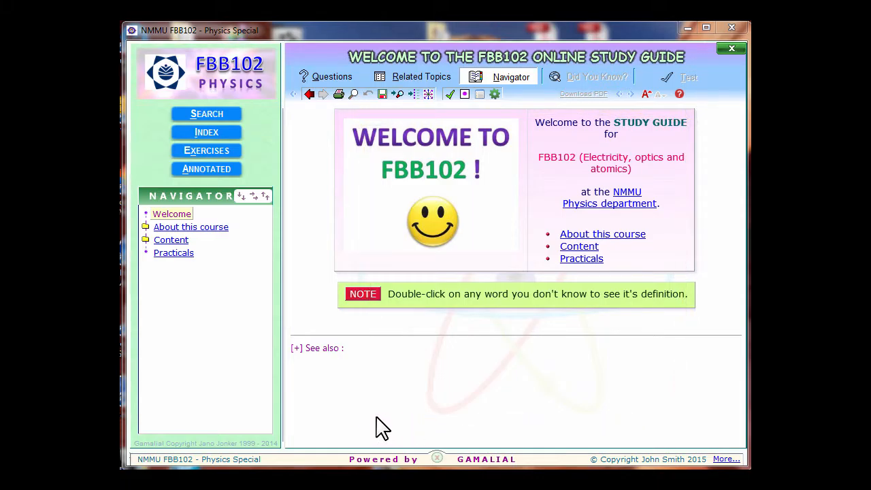
left_click(240, 197)
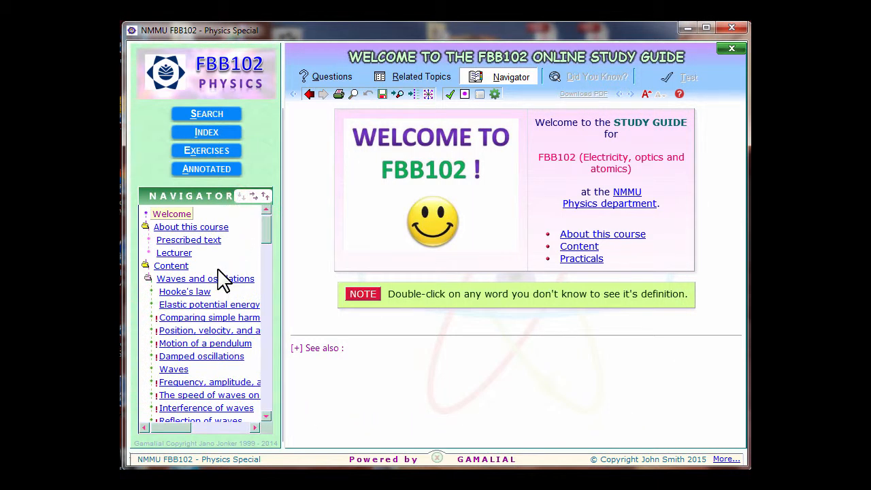
left_click(204, 294)
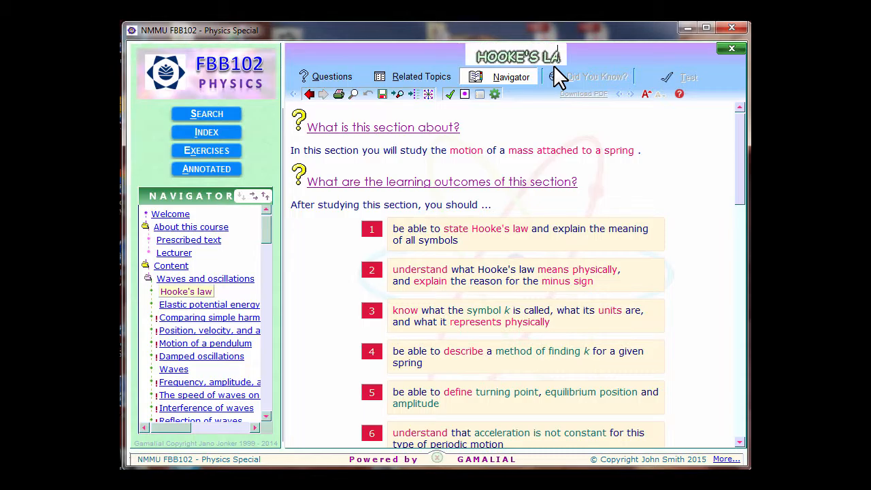
Spell-check the Hooke's law page and add the word "hooke's" to the custom dictionary
left_click(481, 95)
left_click(465, 93)
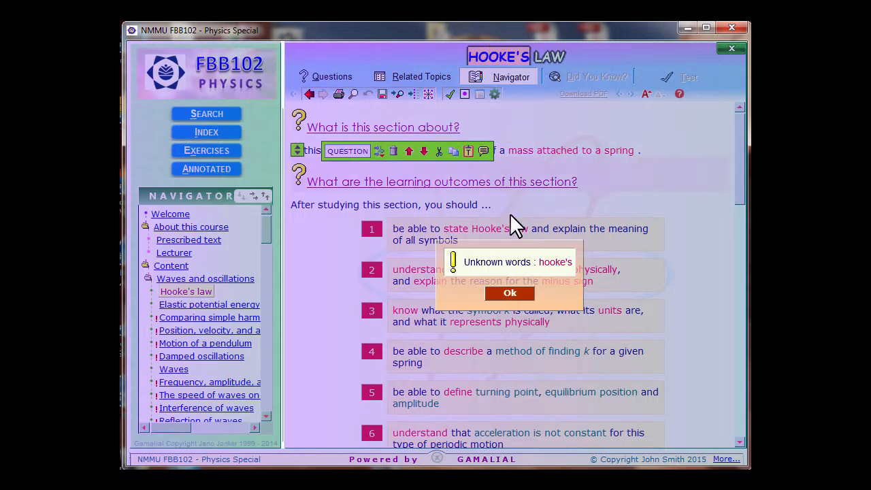
left_click(523, 291)
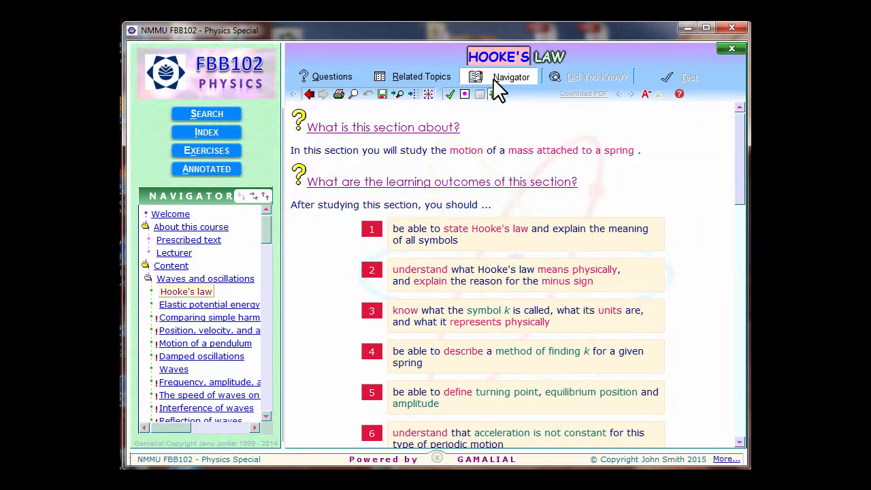
left_click(490, 54)
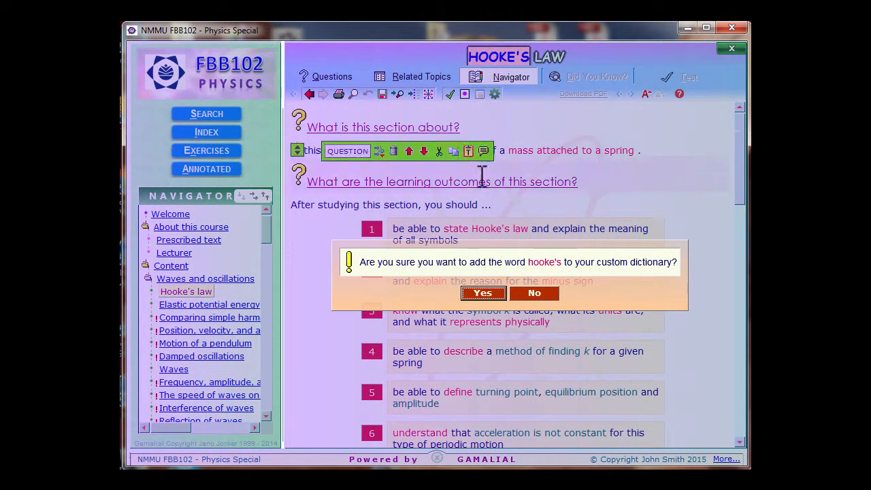
left_click(483, 294)
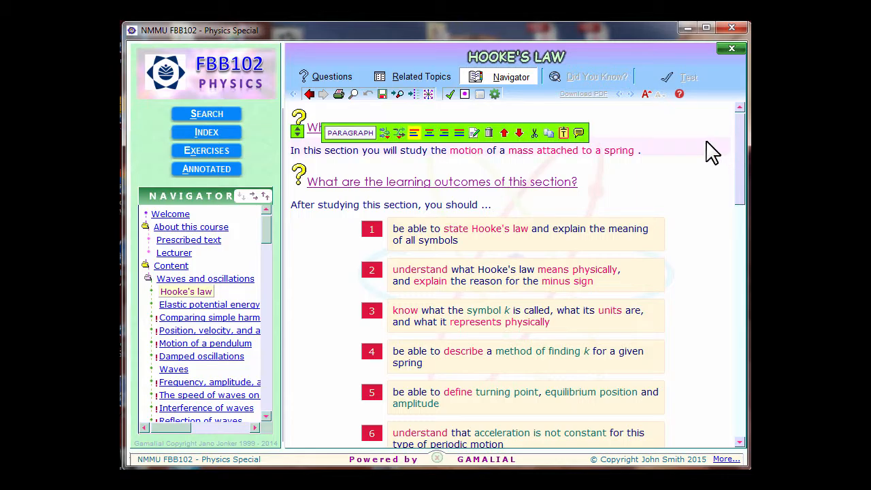
Edit the first paragraph, adding "on a horizontal frictionless surface" after "mass attached to a spring"
right_click(575, 151)
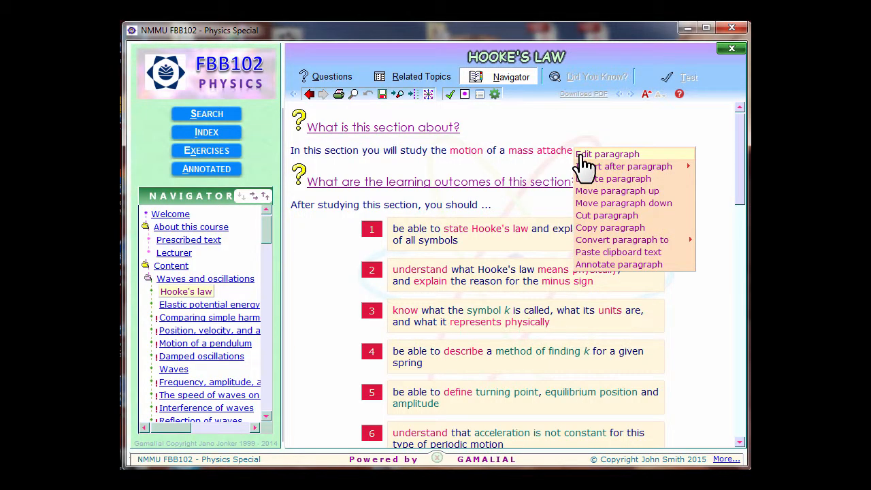
mouse_move(591, 172)
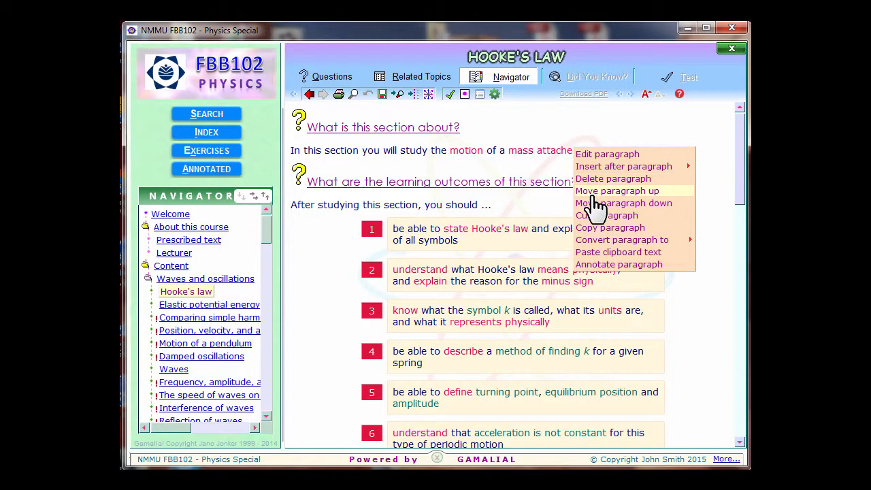
mouse_move(598, 240)
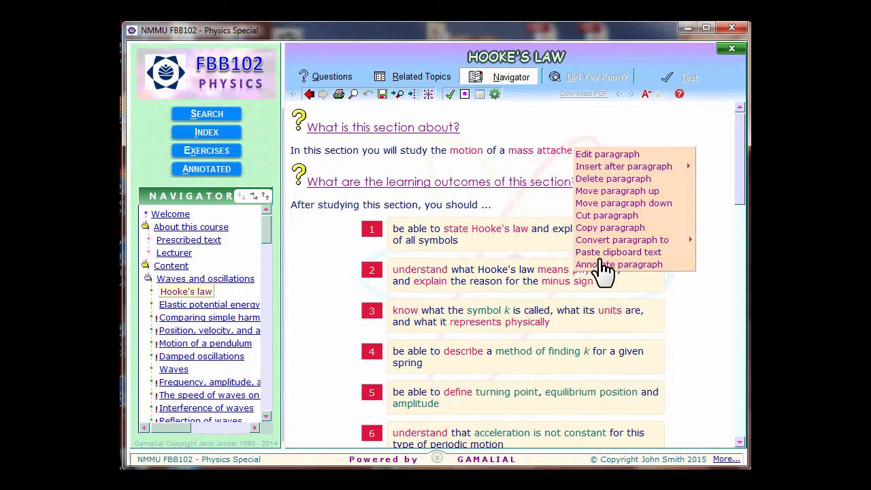
left_click(619, 155)
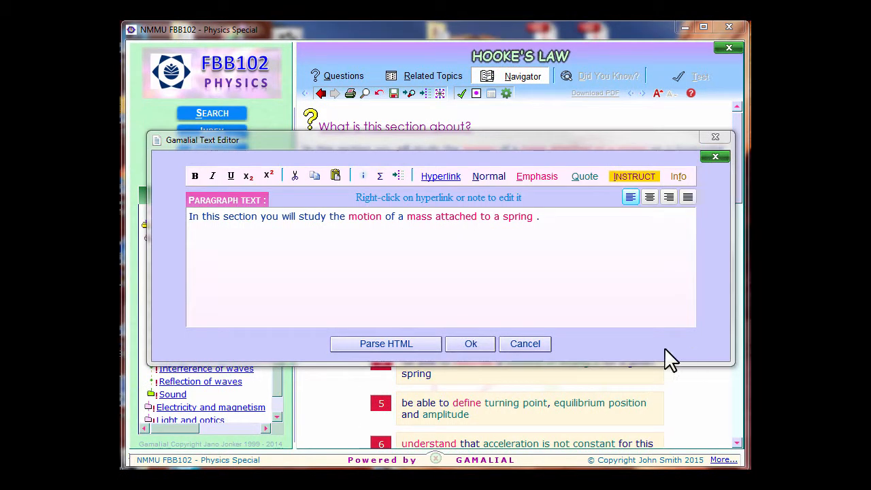
left_click(538, 216)
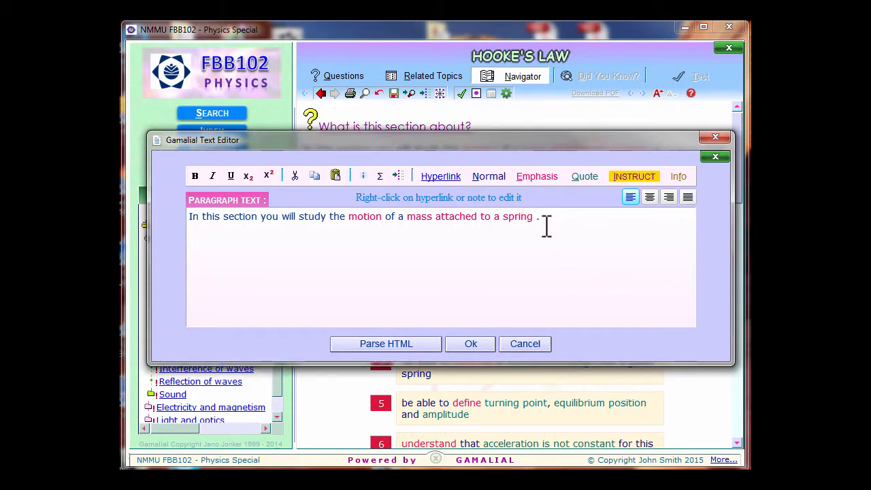
type("on a horizontal frictionless surface")
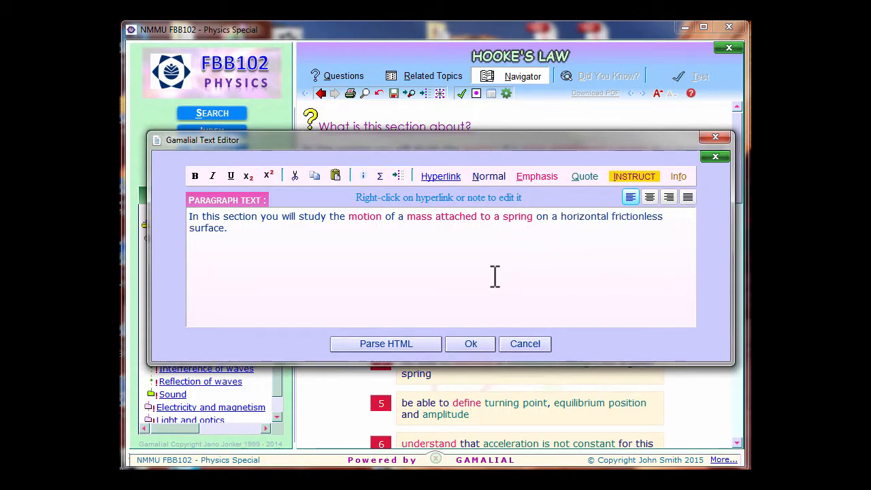
left_click(477, 345)
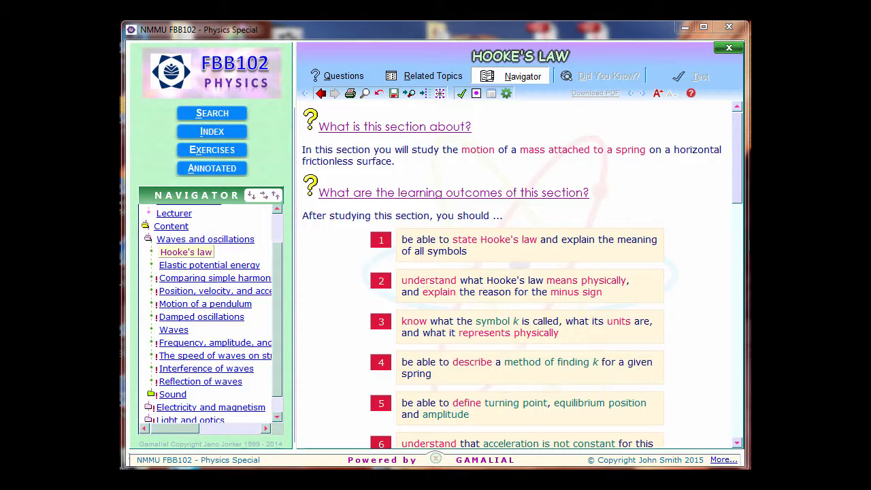
left_click_drag(736, 197, 737, 197)
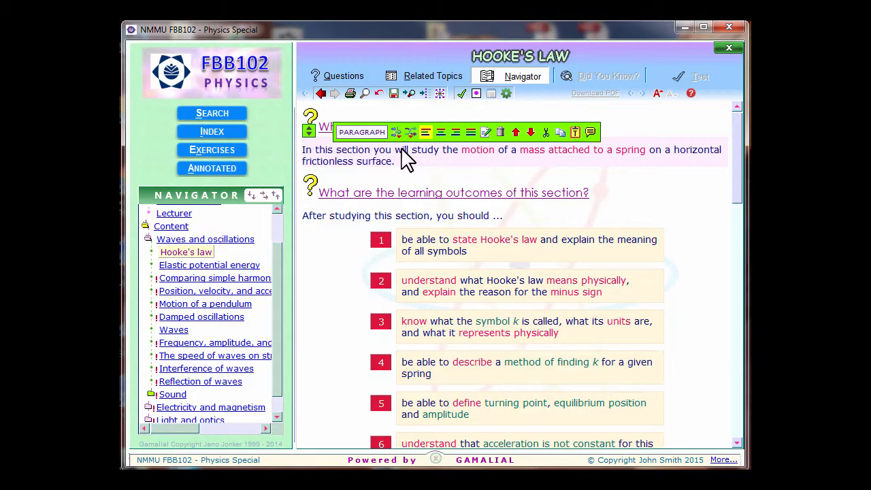
mouse_move(396, 133)
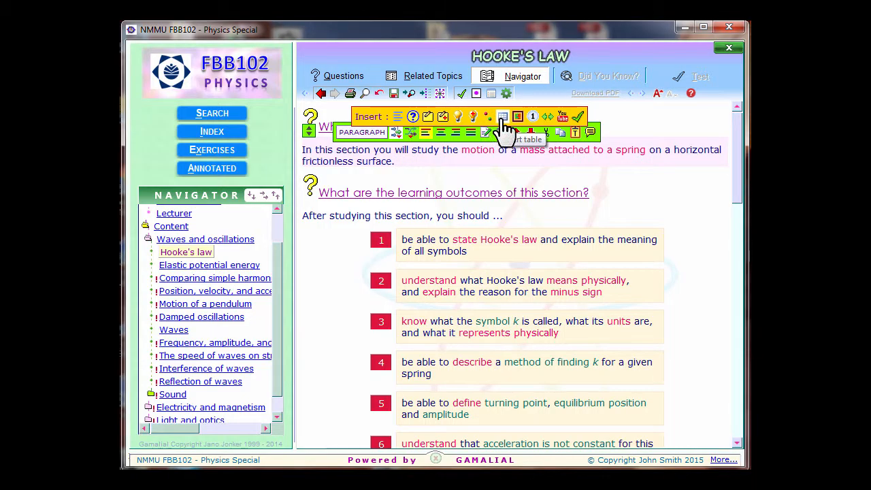
left_click(562, 117)
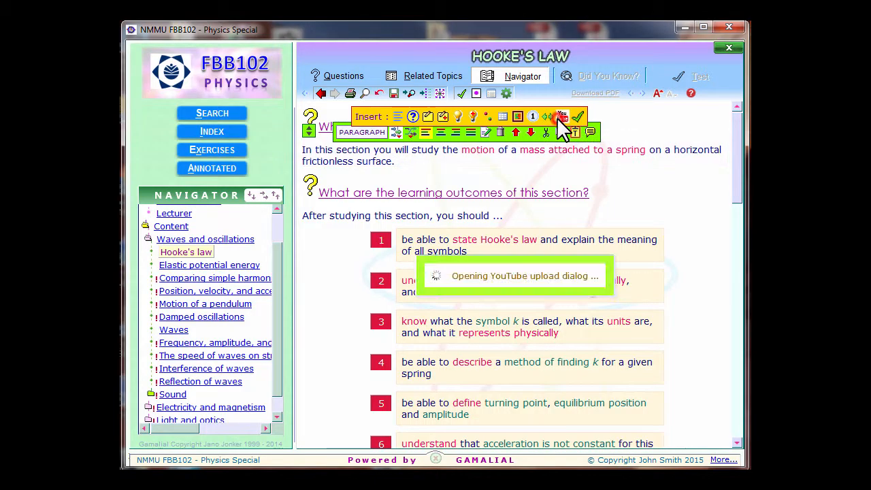
left_click(474, 233)
type("www.youtube.com/watch?v=ZzwuHS9ldbY")
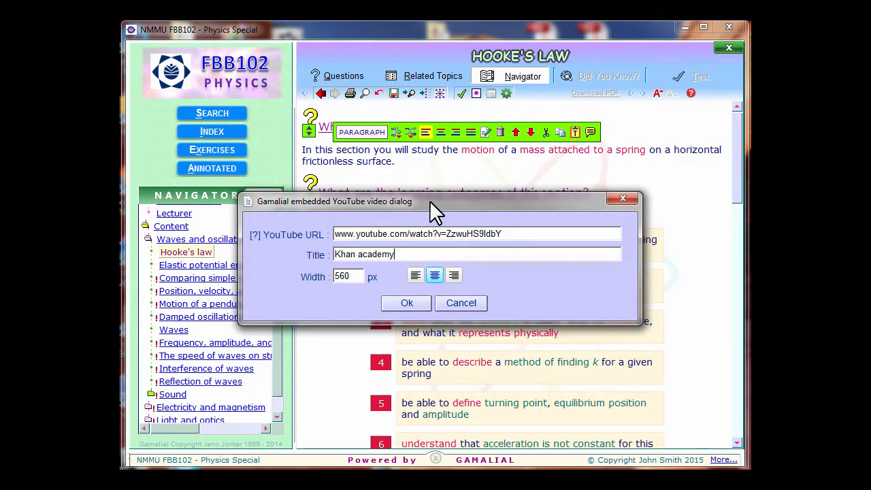
left_click(406, 300)
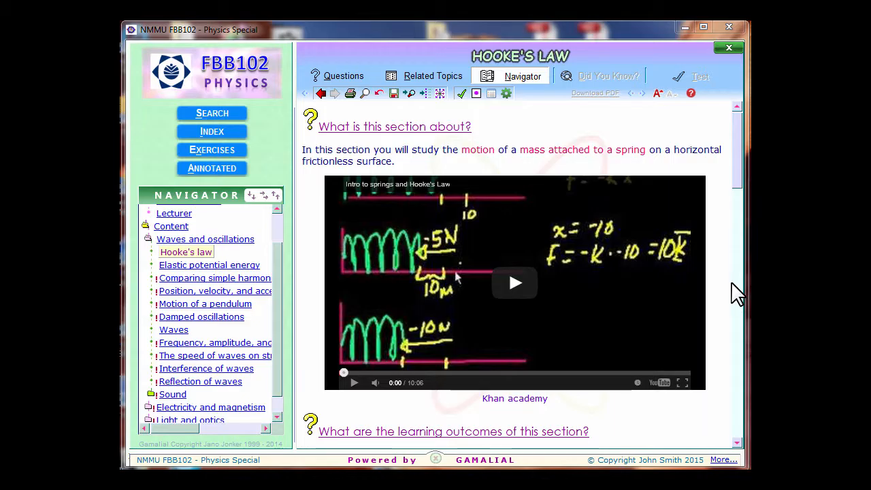
left_click(736, 181)
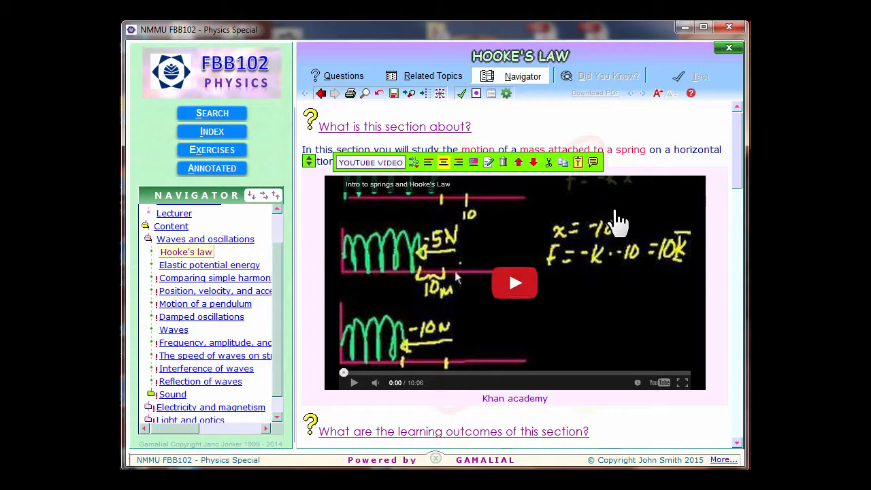
Insert a navigator entry "Simple harmonic motion" with the description "SHM" after Elastic potential energy, ignoring the unknown-word warning
right_click(250, 268)
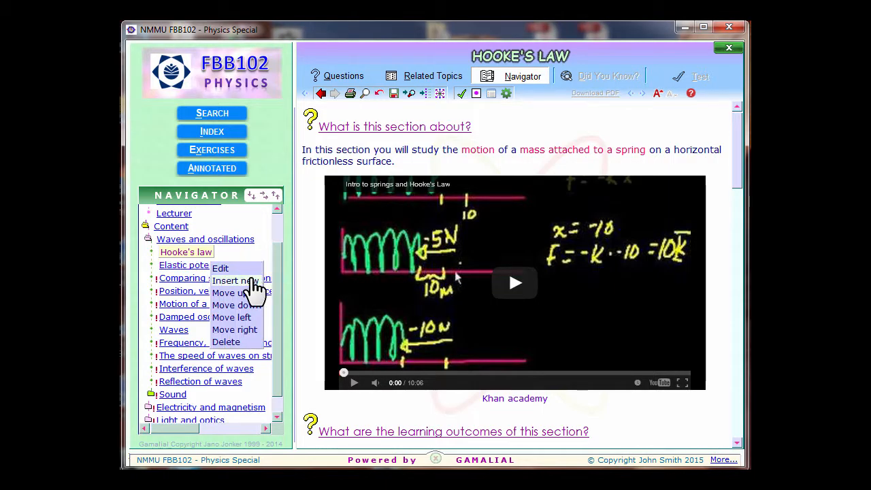
left_click(251, 280)
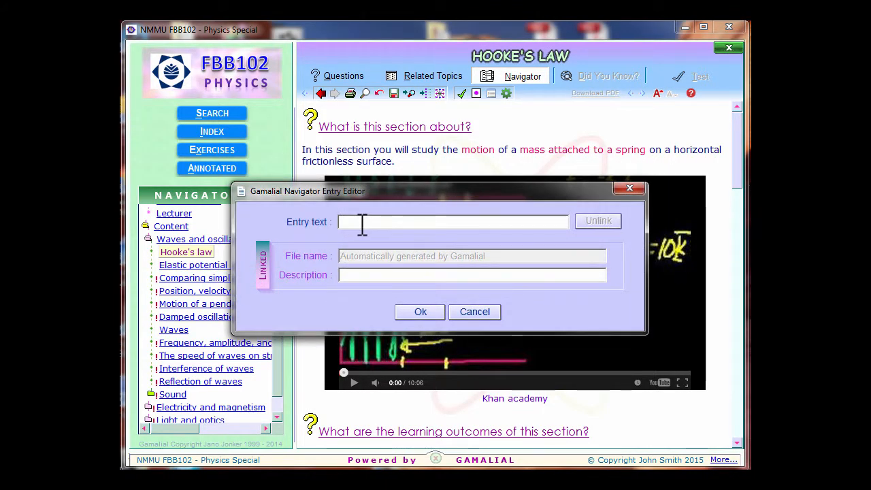
type("Simple harmonic motion")
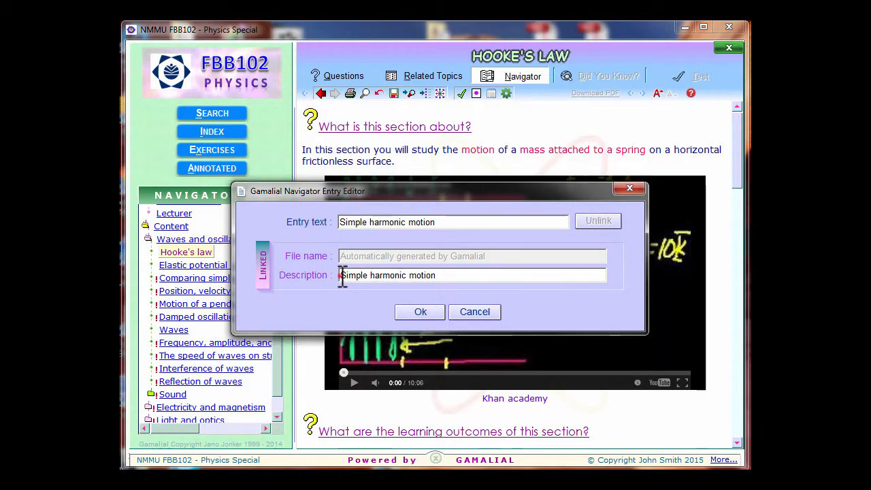
left_click_drag(342, 277, 435, 272)
type("SHM")
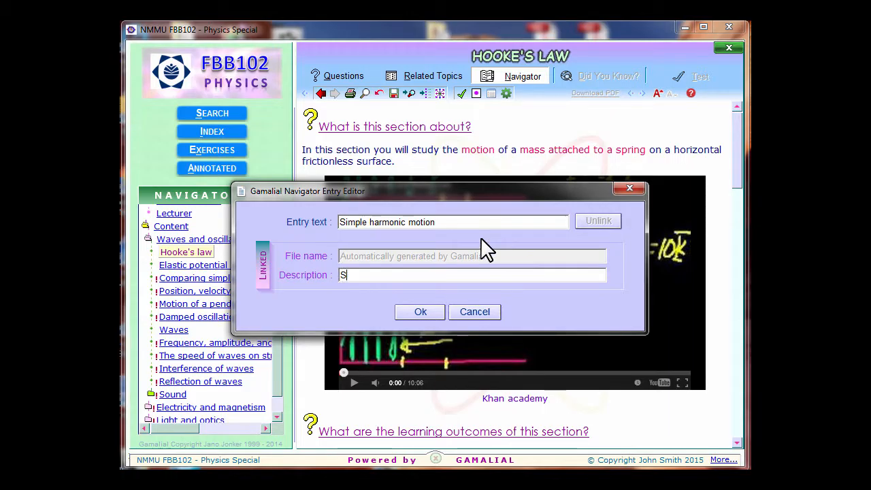
left_click(407, 314)
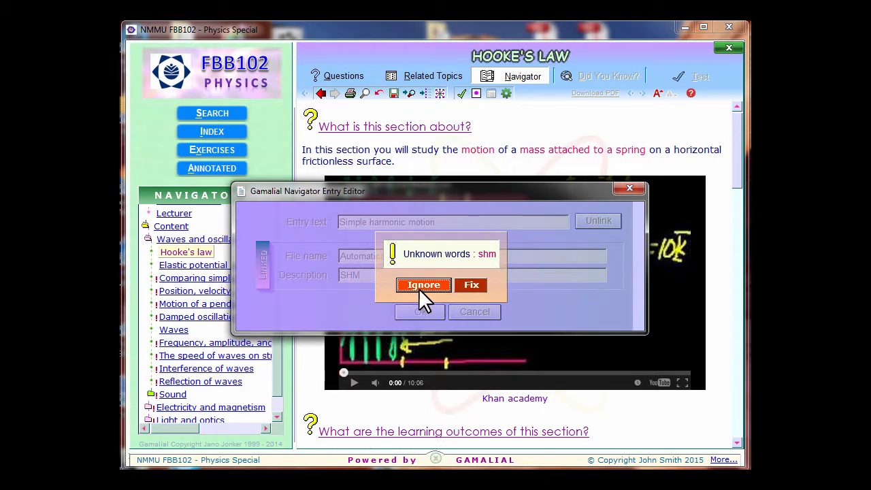
left_click(419, 284)
mouse_move(317, 424)
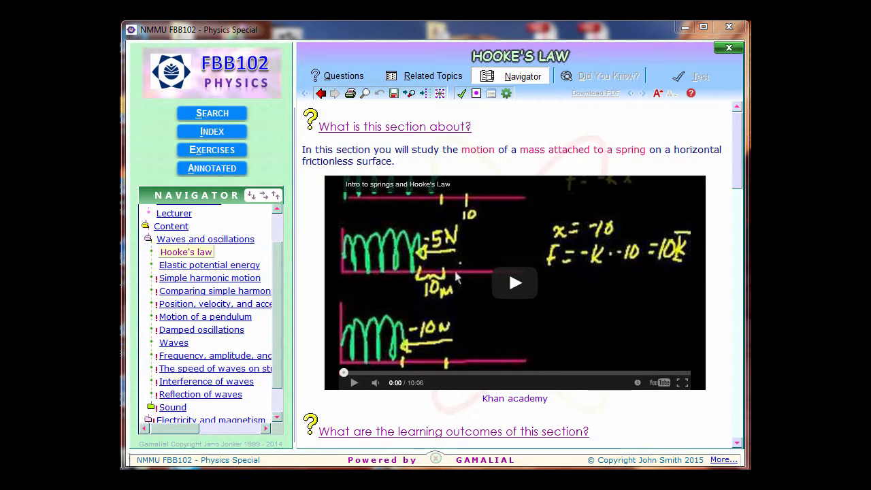
Insert the small note "This kind of oscillation is called simple harmonic motion." after the video, linking "simple harmonic motion" to the Simple harmonic motion screen
mouse_move(650, 292)
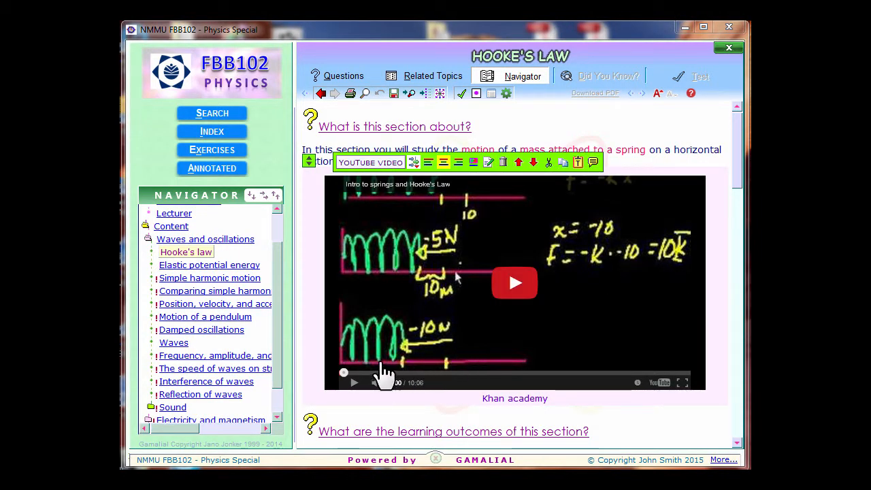
left_click(413, 163)
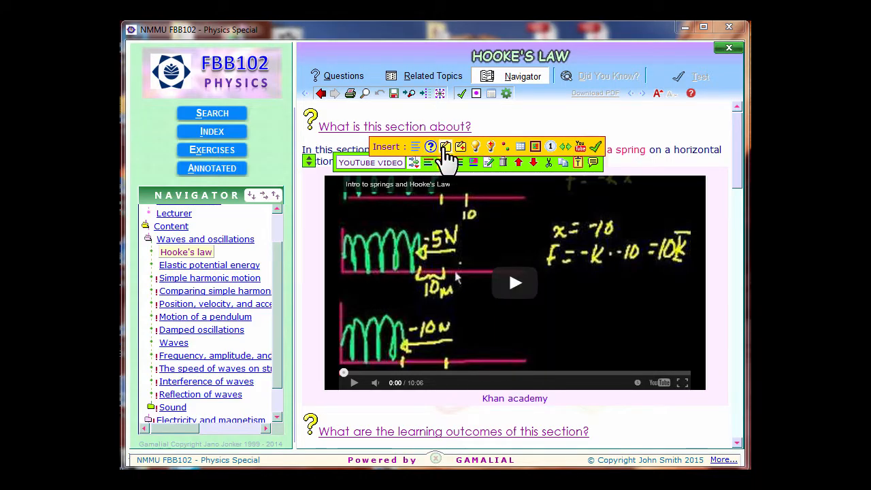
left_click(445, 147)
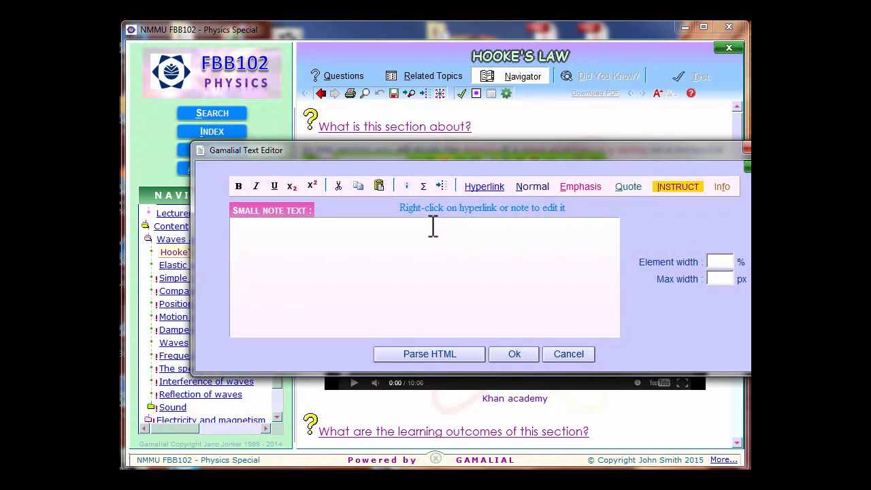
type("This kind of oscillation is called simple harmonic motion.")
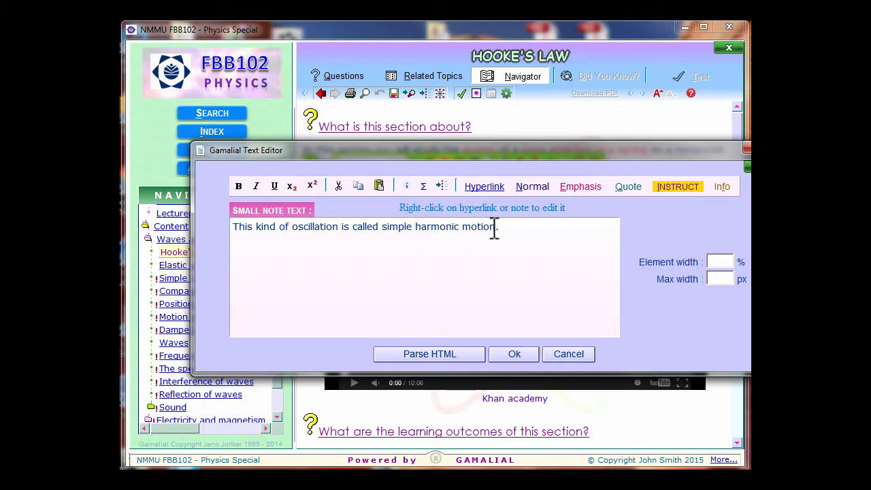
left_click_drag(496, 228, 406, 230)
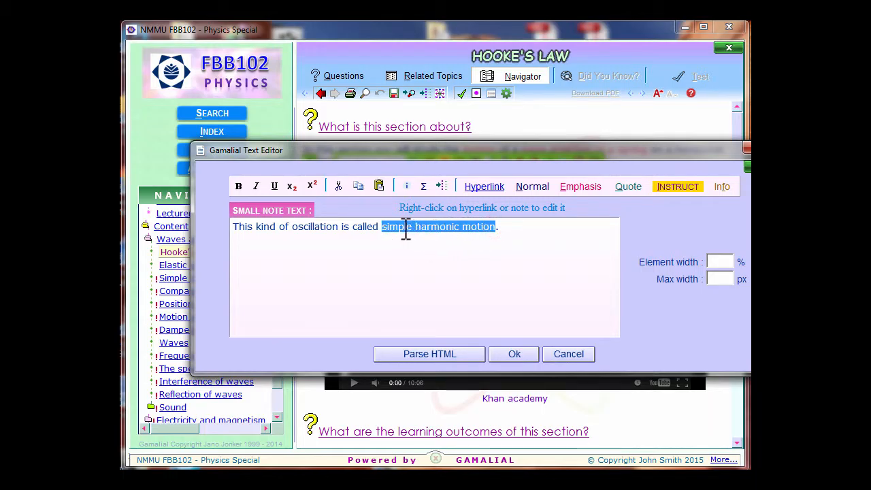
left_click(484, 193)
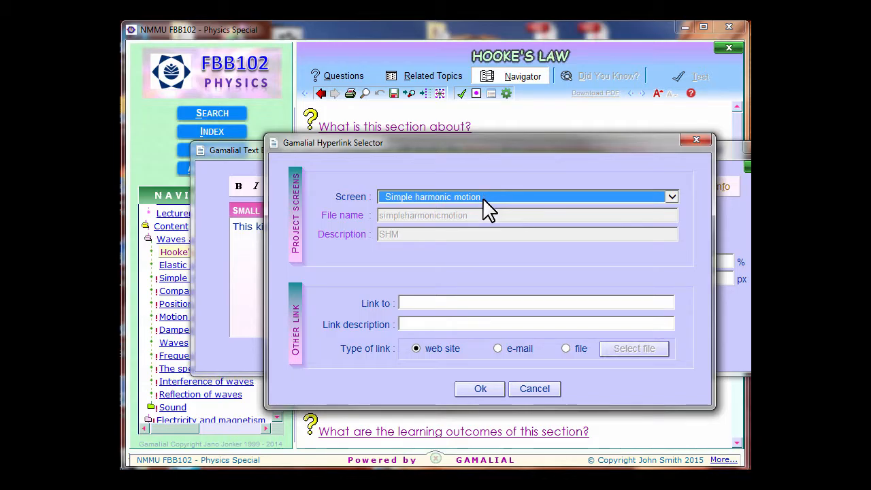
left_click(480, 387)
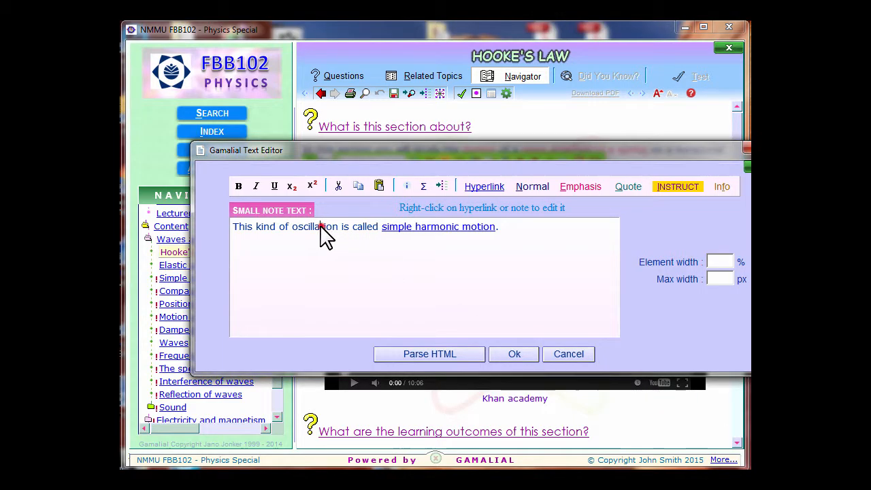
Add the word info "Movement back and forth in a regular rhythm." to "oscillation" and save the note
double_click(321, 227)
left_click(722, 188)
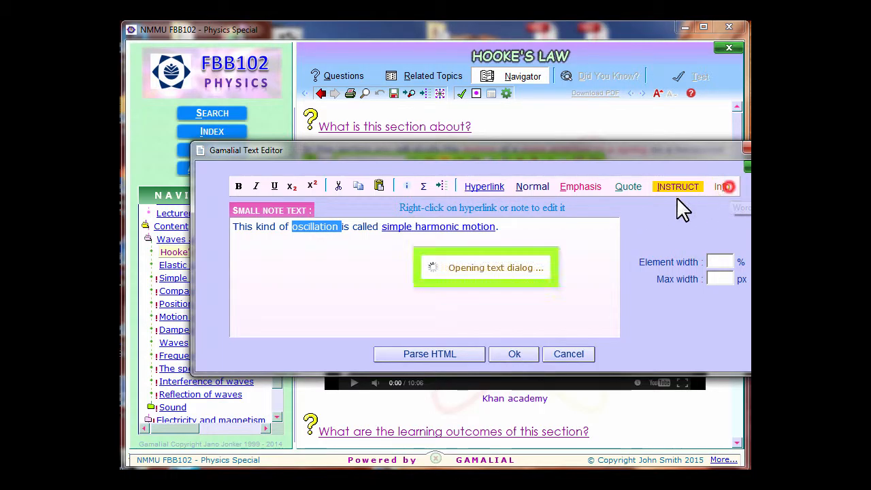
type("Movement back and forth in a regular rhythm")
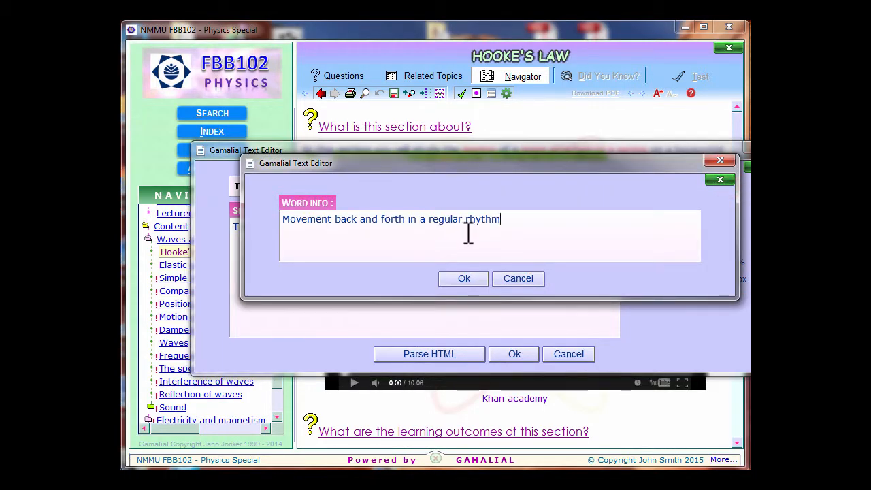
left_click(469, 278)
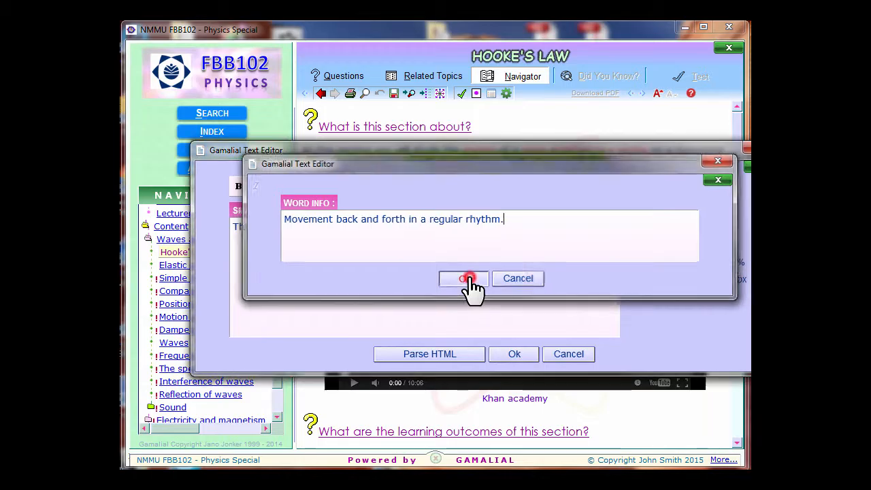
mouse_move(333, 235)
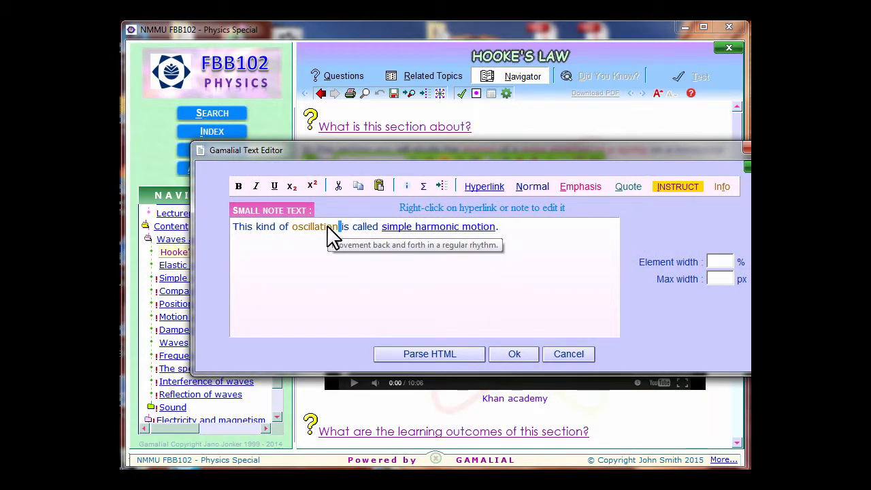
left_click(518, 355)
Move the small note above the Khan academy video, directly below the first paragraph
mouse_move(435, 416)
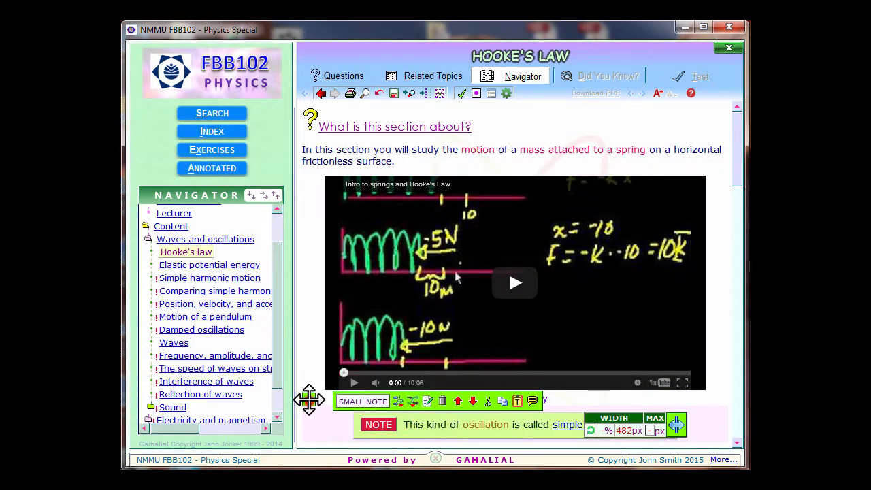
left_click_drag(307, 401, 302, 190)
mouse_move(311, 220)
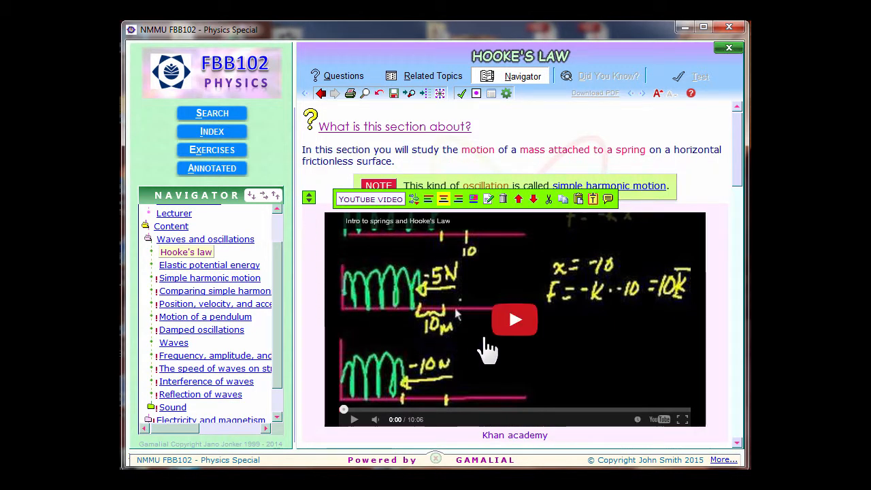
Enlarge the Robert Hooke portrait below the learning outcomes to about 245 px wide
left_click(736, 442)
scroll(737, 446, "down", 7)
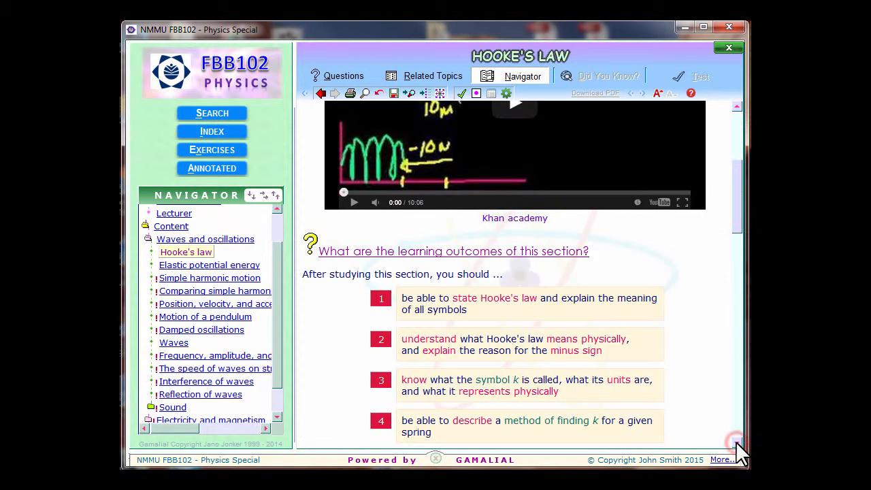
scroll(738, 445, "down", 5)
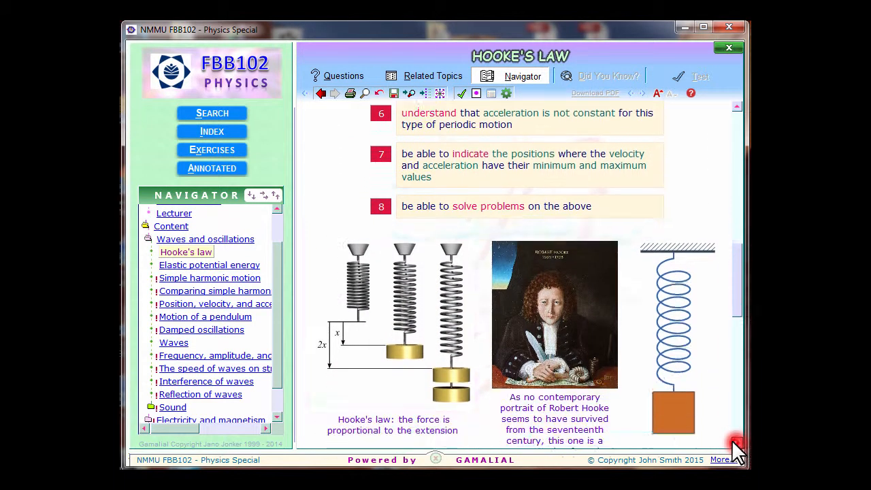
mouse_move(616, 357)
left_click_drag(614, 356, 736, 310)
scroll(738, 300, "down", 3)
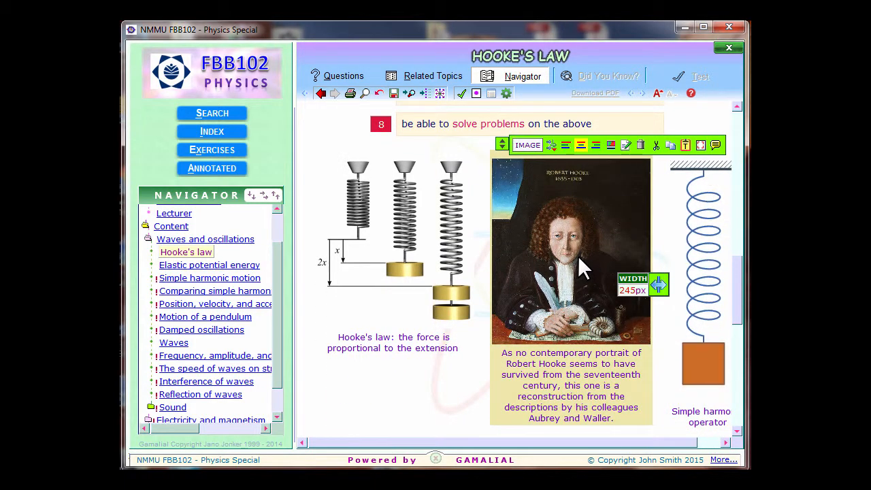
Allow full-size viewing for the Robert Hooke portrait, ignoring the unknown word, and try out the full-size view
right_click(578, 257)
left_click(591, 262)
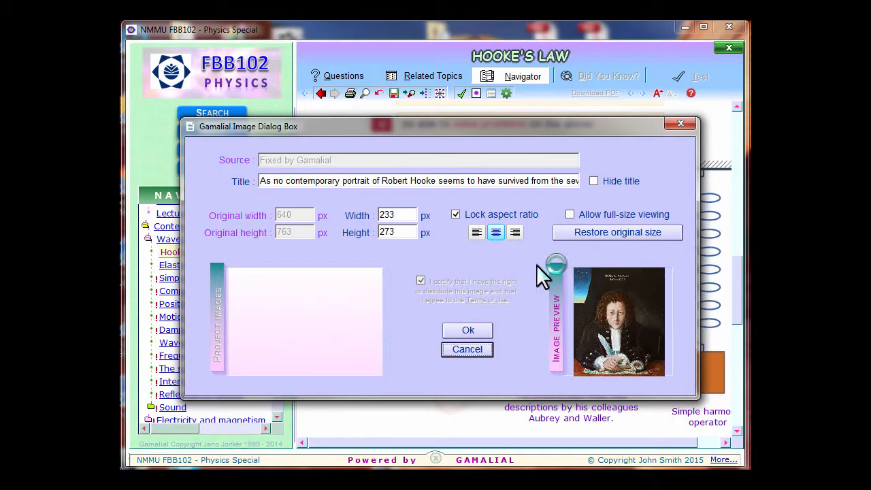
left_click(570, 214)
left_click(470, 330)
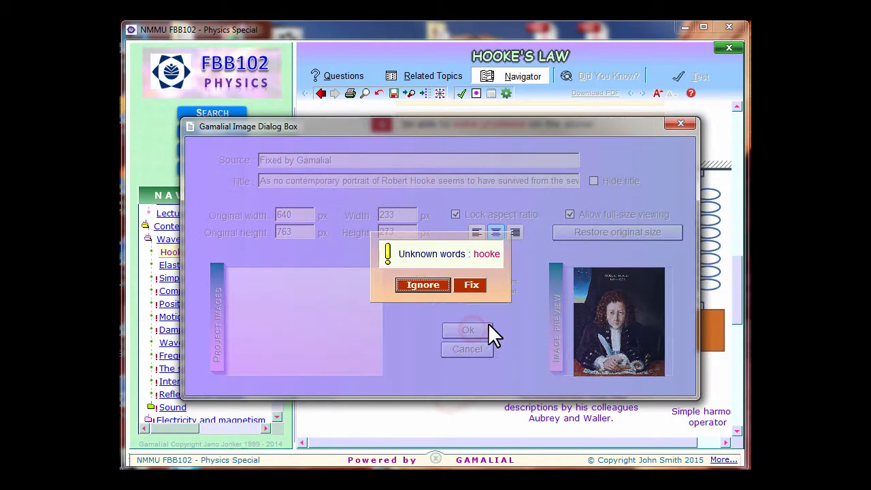
left_click(428, 284)
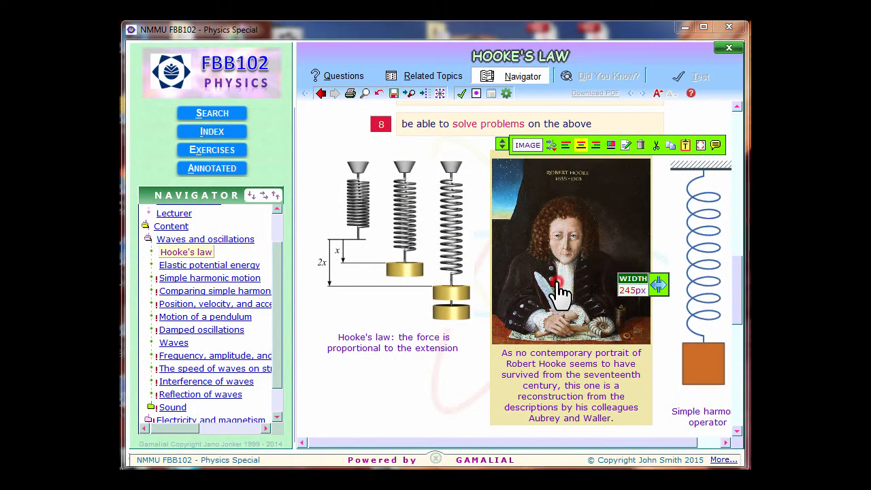
left_click(555, 289)
left_click(657, 55)
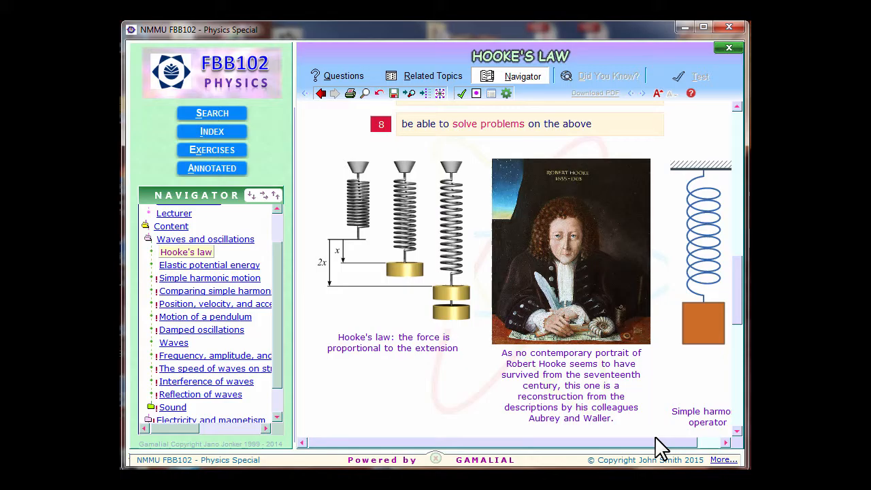
Correct the caption of the hanging-spring animation to "Simple harmonic oscillator"
left_click(701, 443)
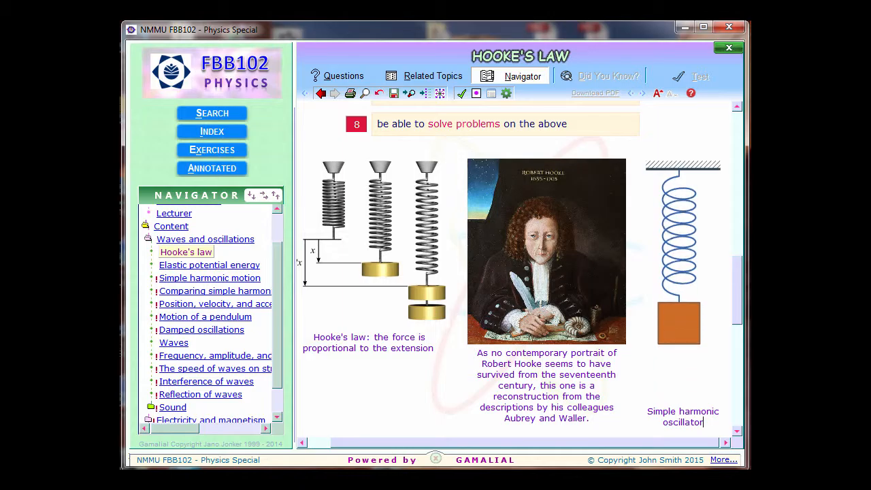
left_click_drag(738, 290, 741, 323)
mouse_move(480, 425)
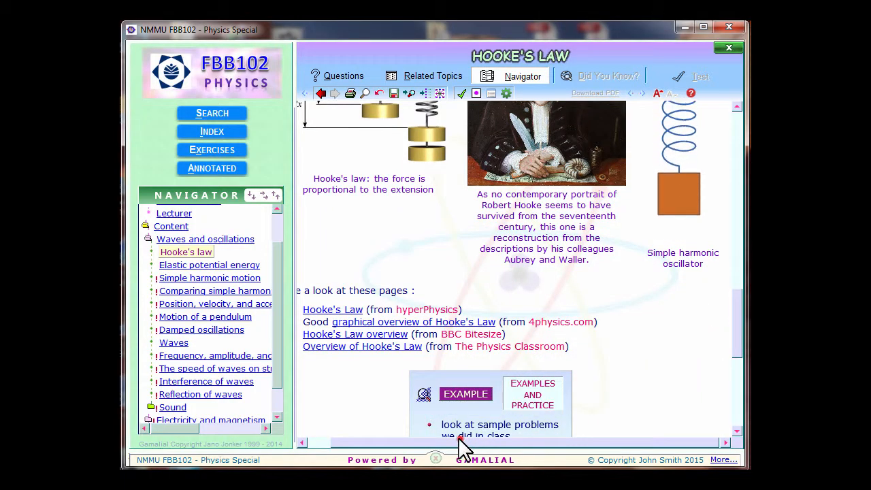
left_click_drag(462, 443, 412, 444)
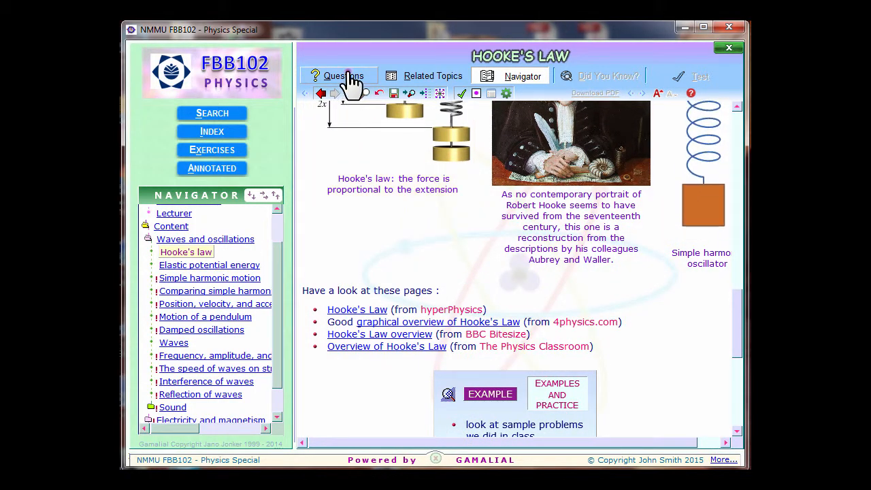
Insert the question "Where can I find online resources covering this topic?" after the image table and go to it from the page's question list
left_click(348, 76)
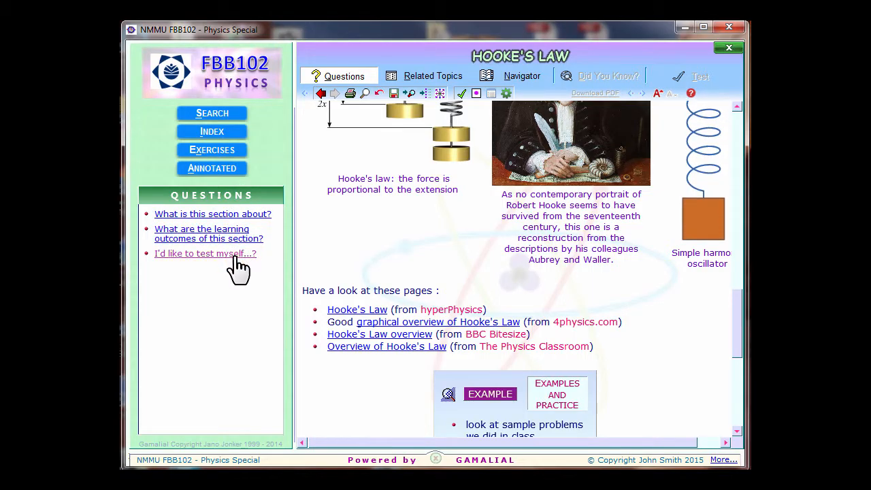
scroll(309, 437, "down", 1)
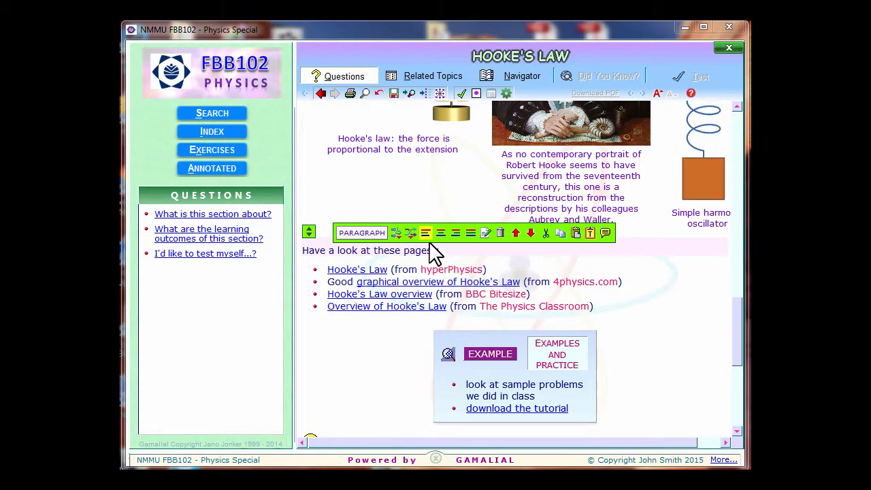
right_click(399, 219)
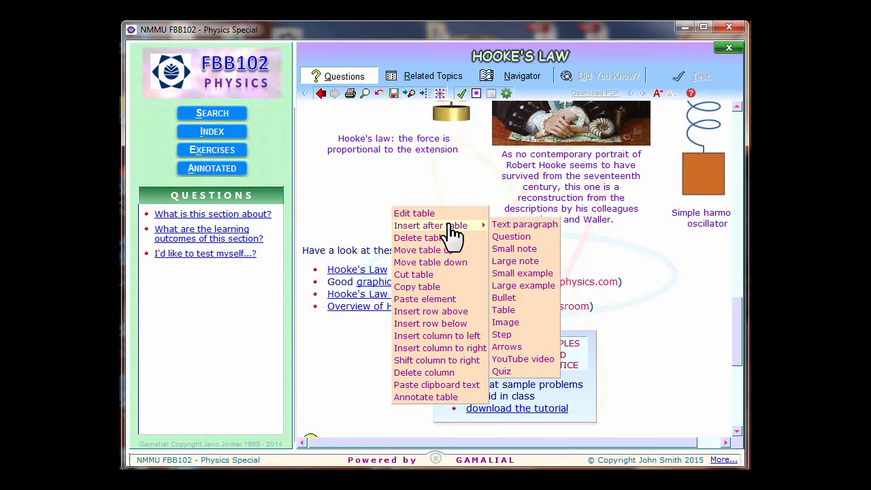
left_click(505, 237)
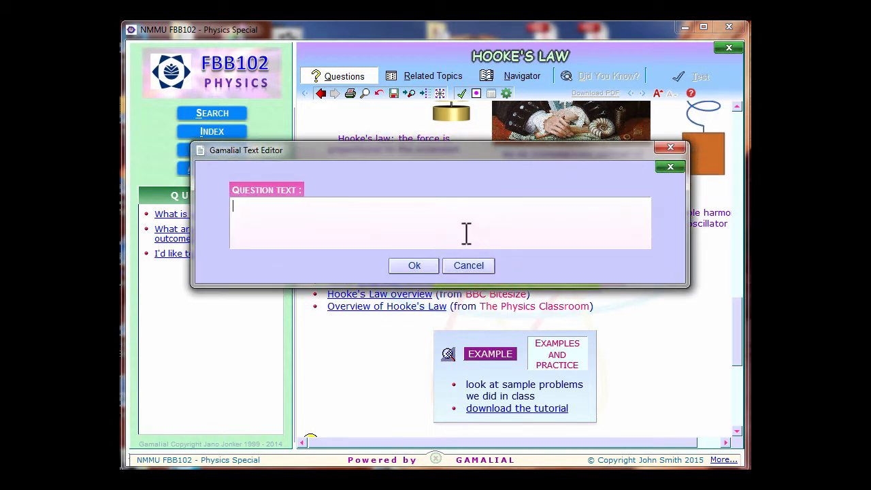
type("Where can I find online resources covering this topic?")
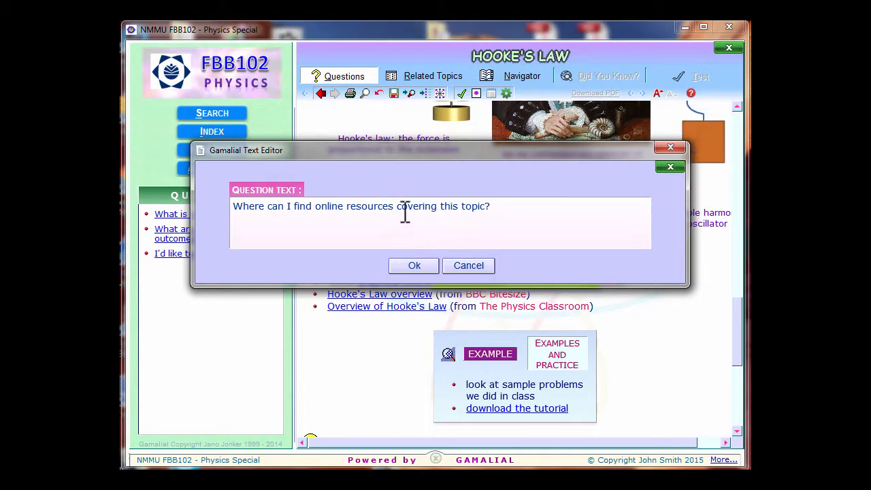
left_click_drag(368, 148, 380, 132)
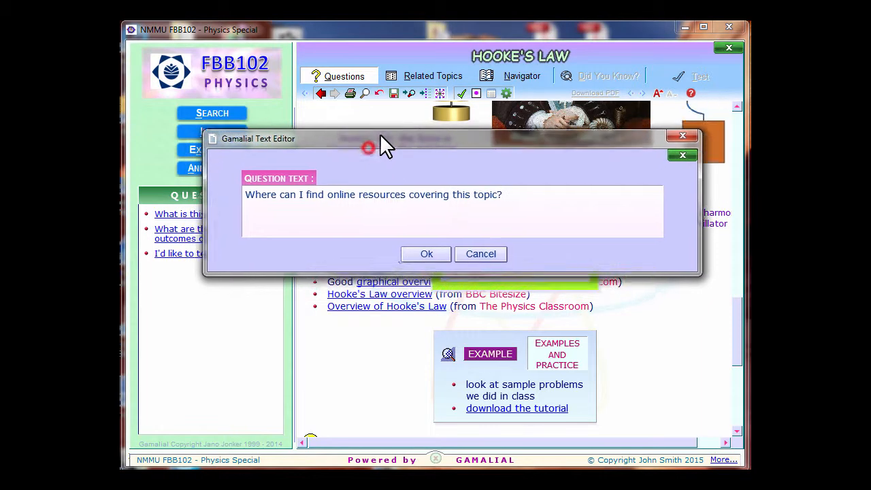
left_click(427, 251)
mouse_move(387, 262)
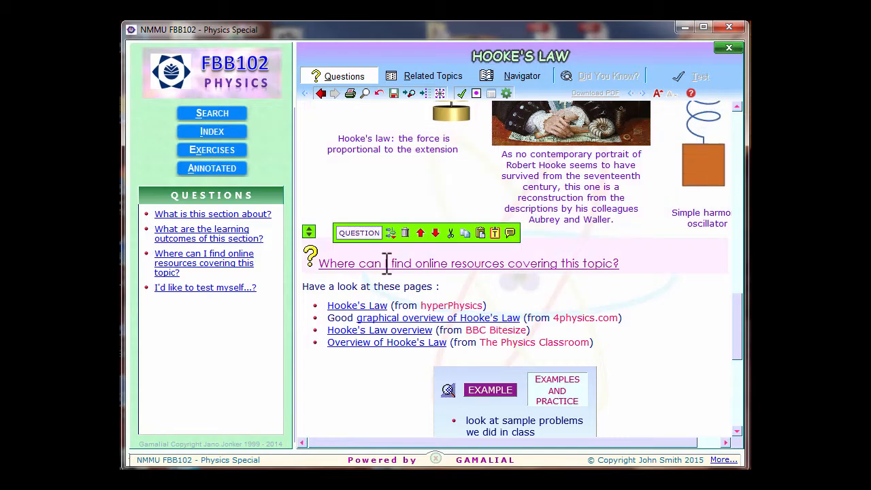
left_click(238, 268)
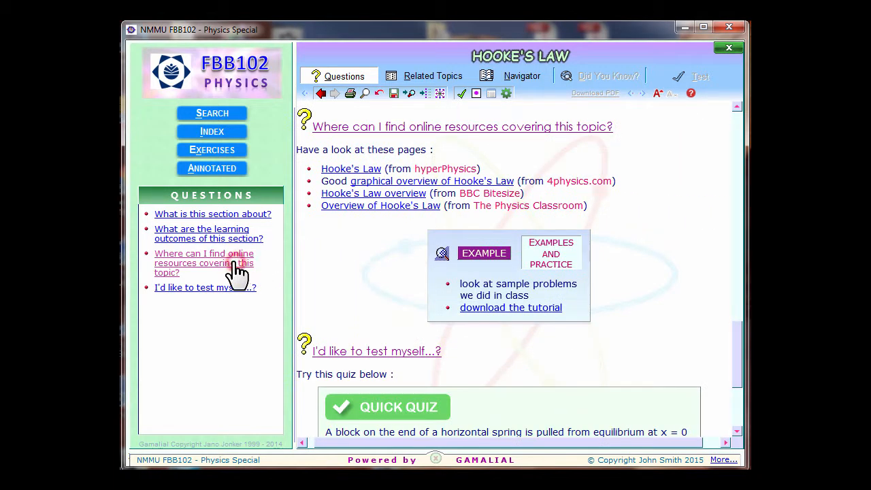
mouse_move(353, 144)
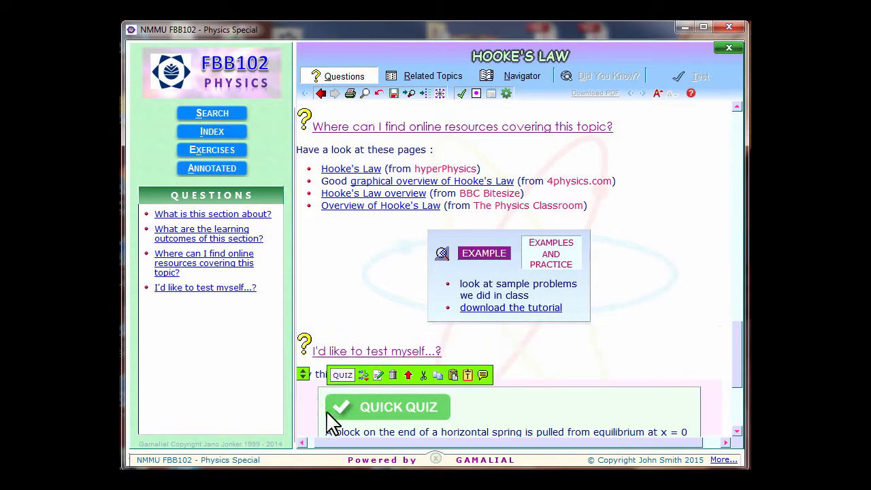
Widen the Examples and Practice box to 80% and reset its width to the default
left_click_drag(333, 442, 319, 451)
mouse_move(381, 266)
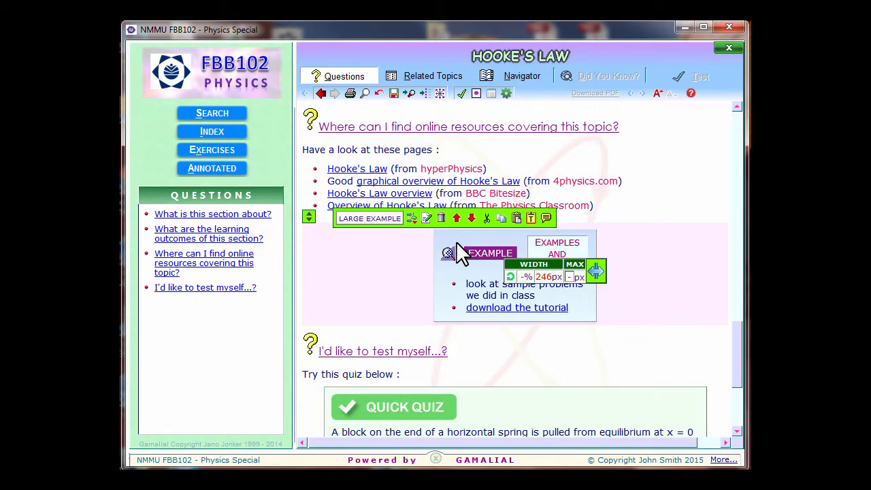
left_click_drag(599, 273, 689, 271)
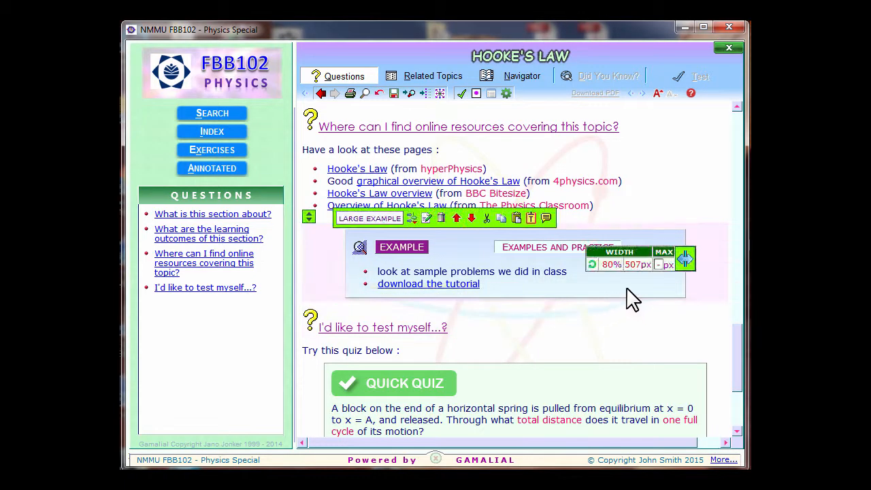
left_click(593, 265)
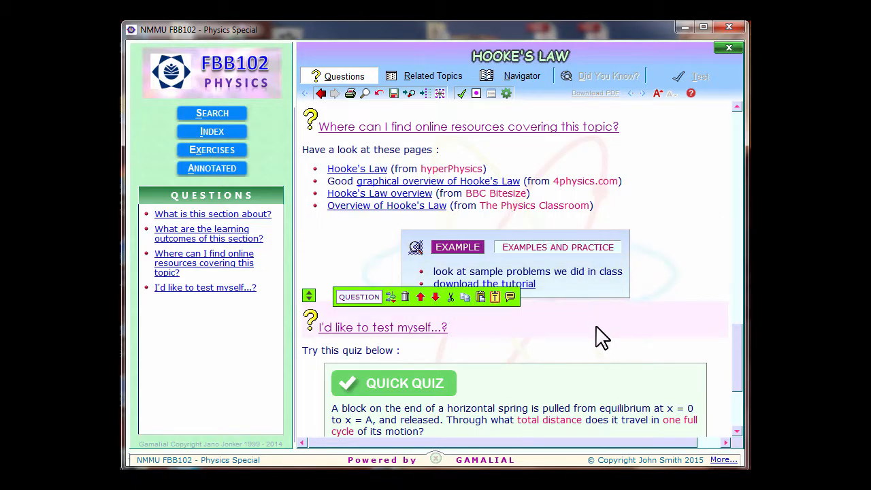
Mark option 4, "4A", as the correct answer of the Quick Quiz and try out that answer before and after the change
scroll(599, 340, "down", 2)
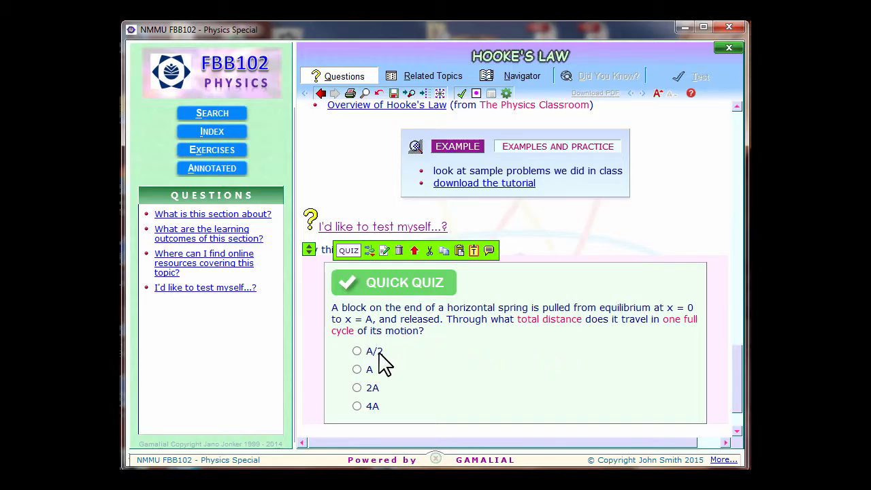
left_click(356, 406)
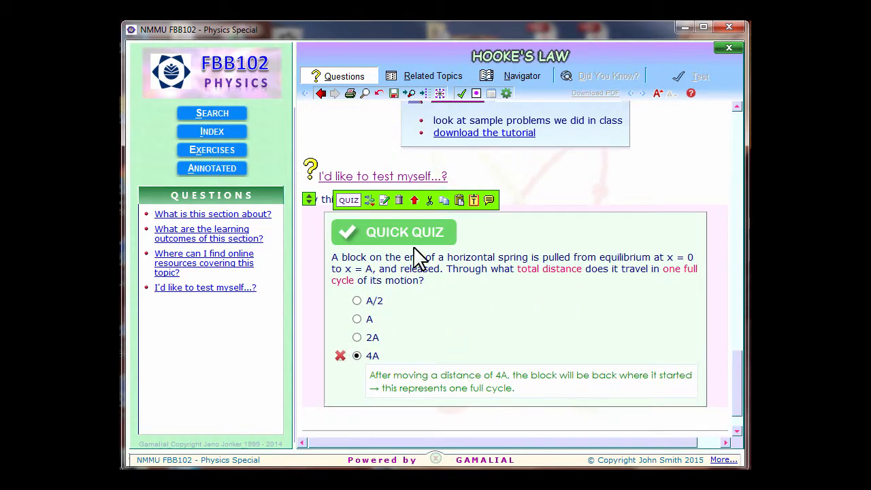
left_click(382, 203)
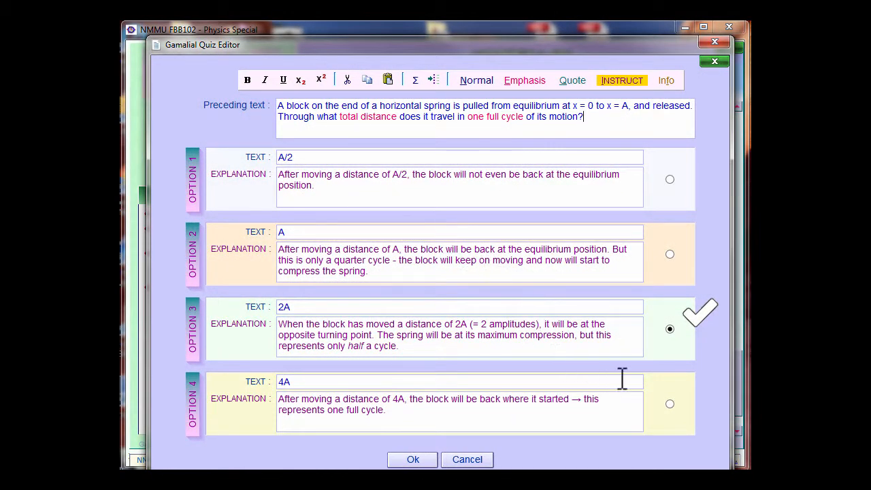
left_click(668, 403)
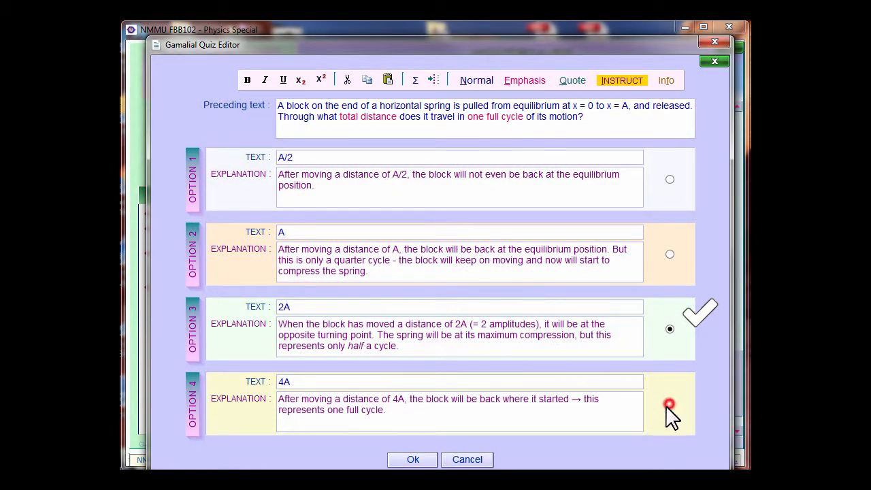
left_click(415, 459)
left_click(404, 281)
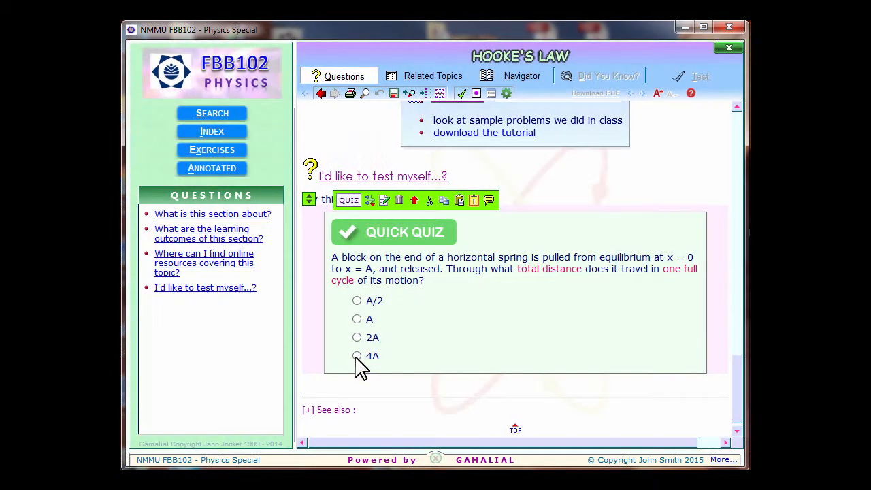
left_click(356, 357)
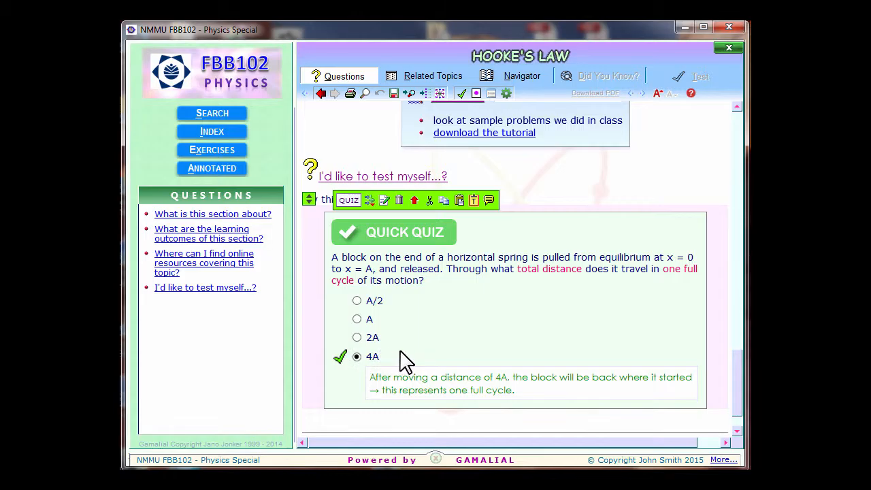
Add the Simple harmonic motion screen to the page's related topics and expand the See also list
left_click(430, 81)
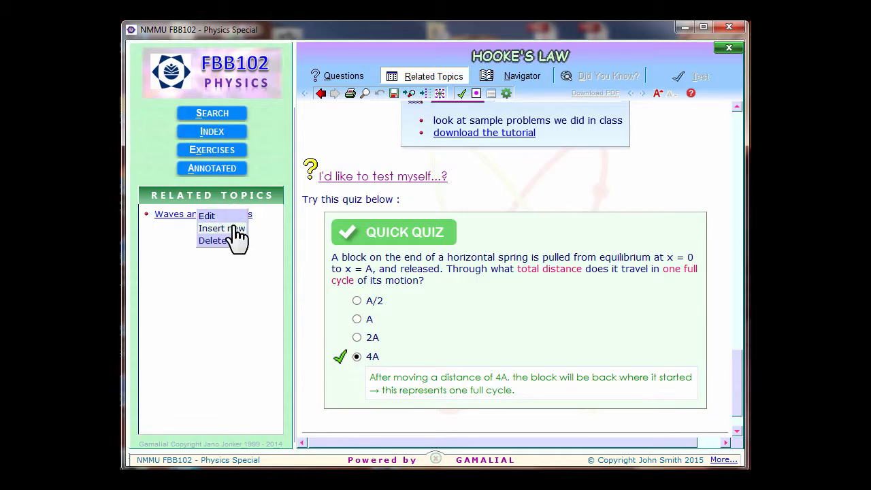
left_click(234, 228)
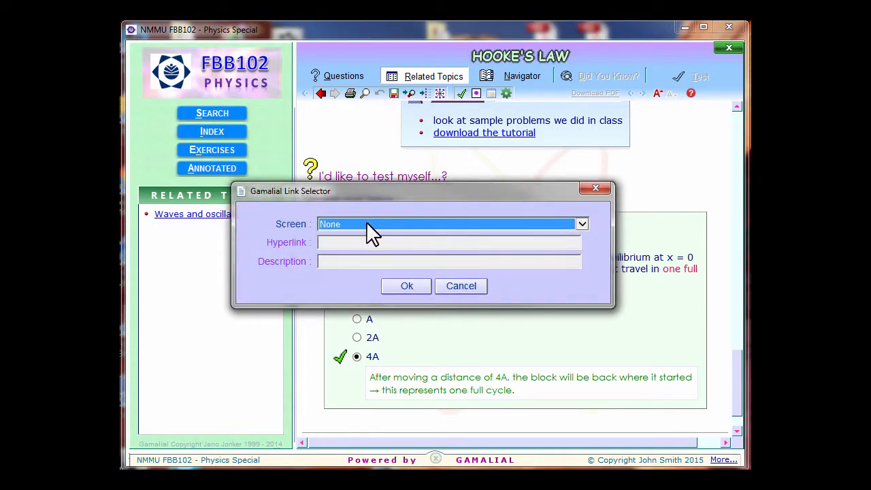
left_click(366, 221)
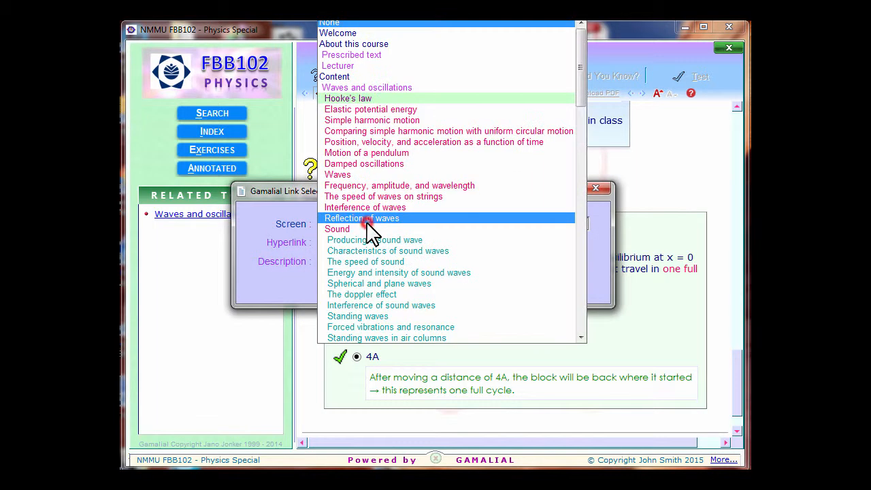
left_click(412, 121)
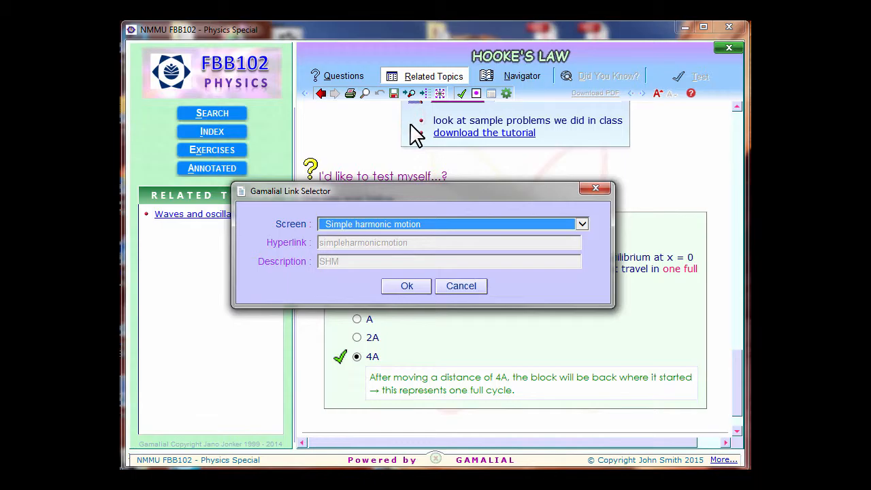
left_click(401, 287)
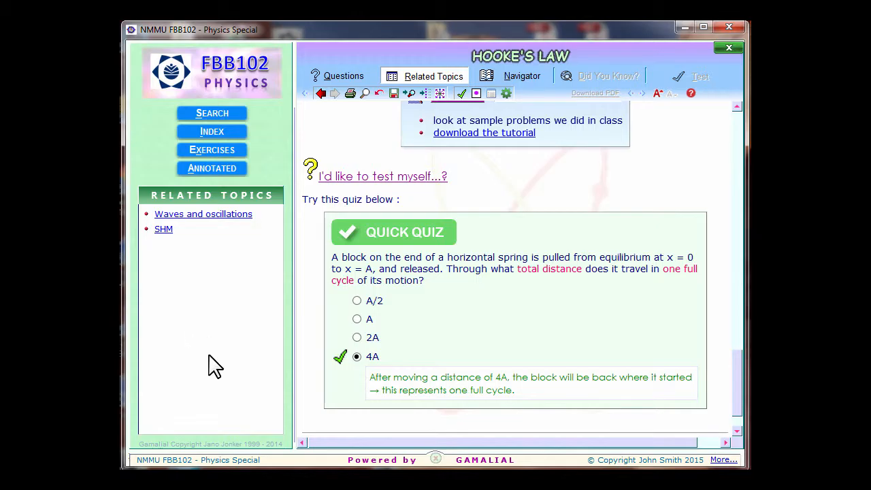
scroll(492, 365, "down", 1)
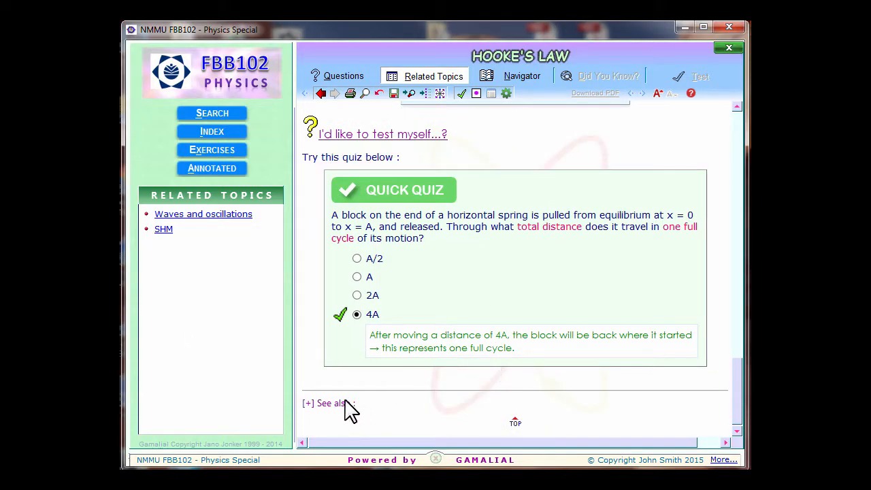
left_click(307, 404)
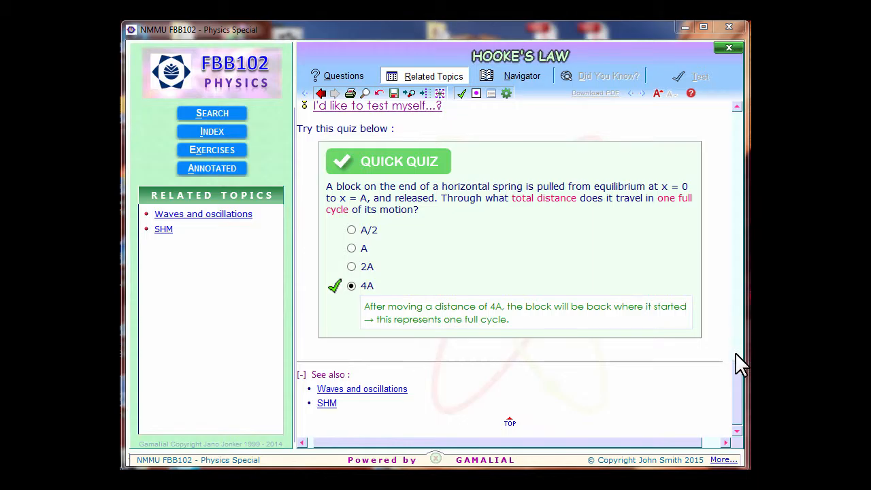
Add a Did You Know page to the screen and annotate the question "What is this section about?" with "load DYK content about Robert Hooke"
left_click_drag(731, 363, 734, 109)
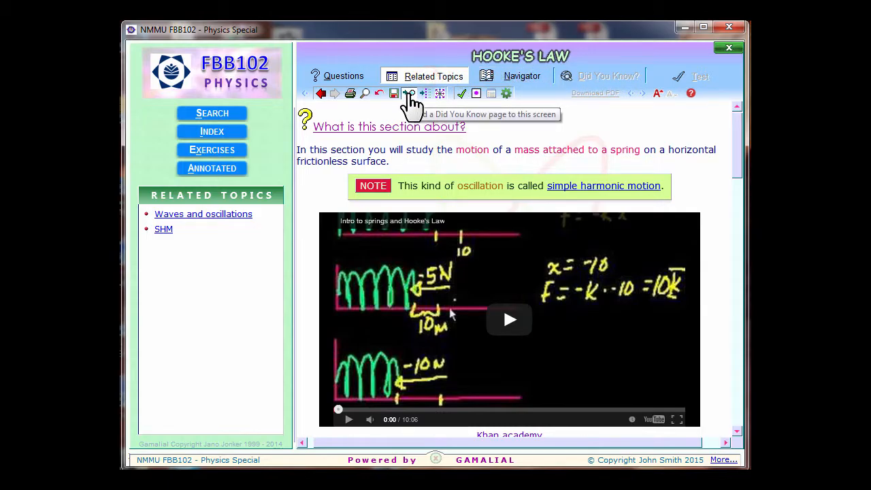
left_click(410, 94)
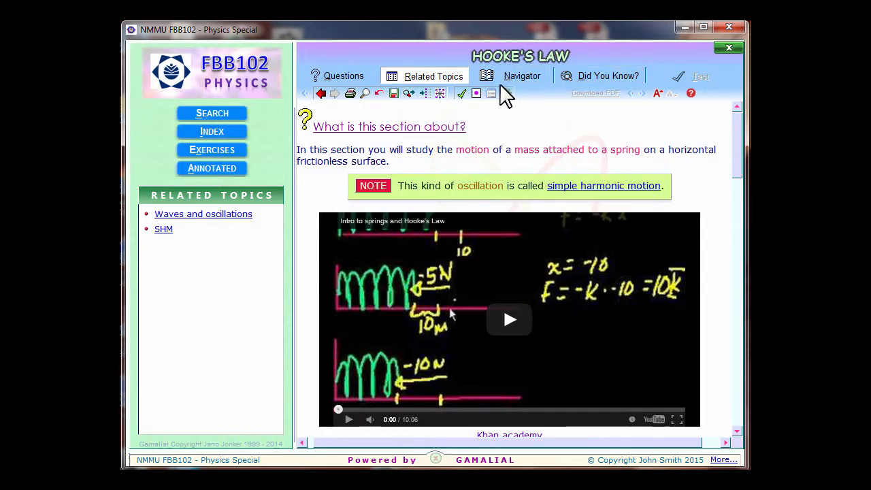
mouse_move(408, 127)
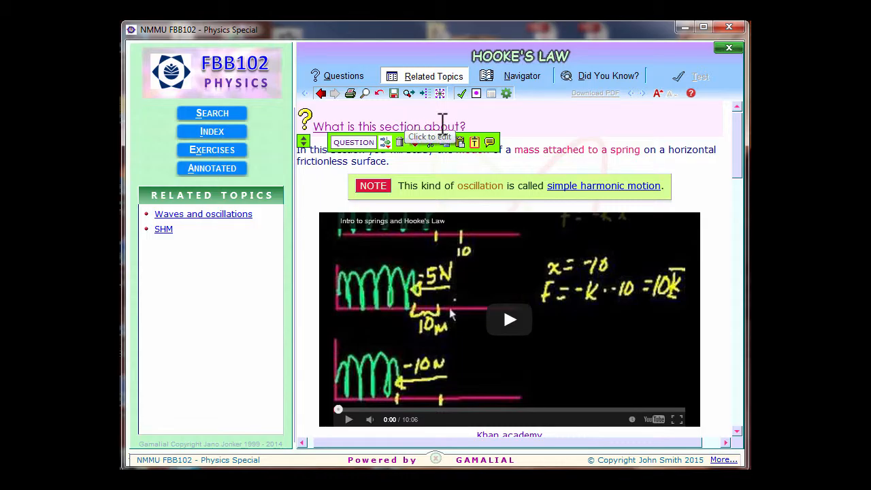
left_click(489, 142)
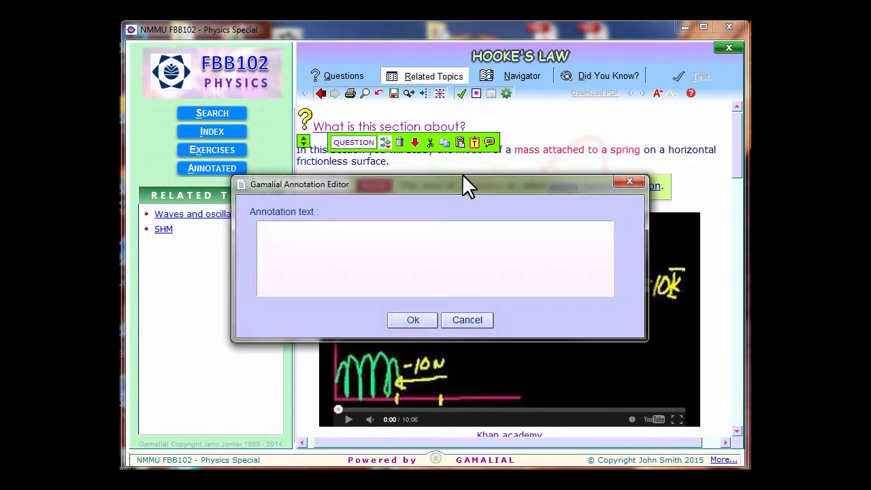
left_click(435, 241)
type("load DYK content about Robert Hooke")
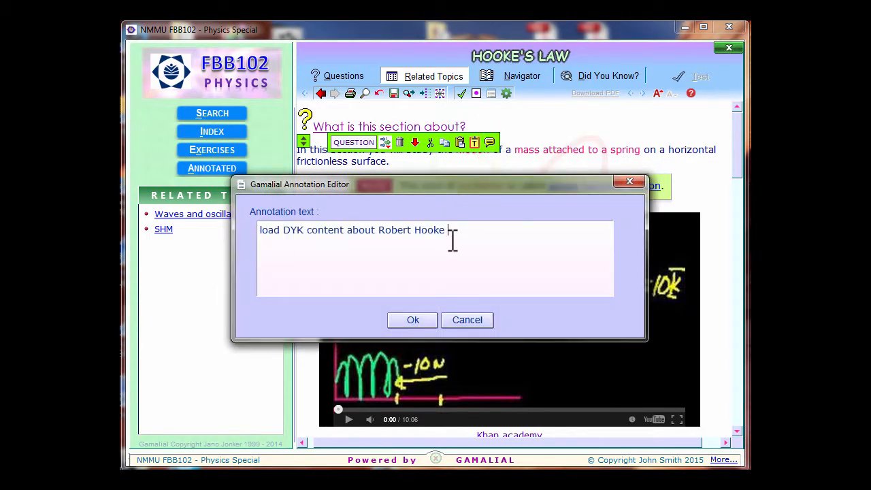
left_click(411, 321)
mouse_move(323, 113)
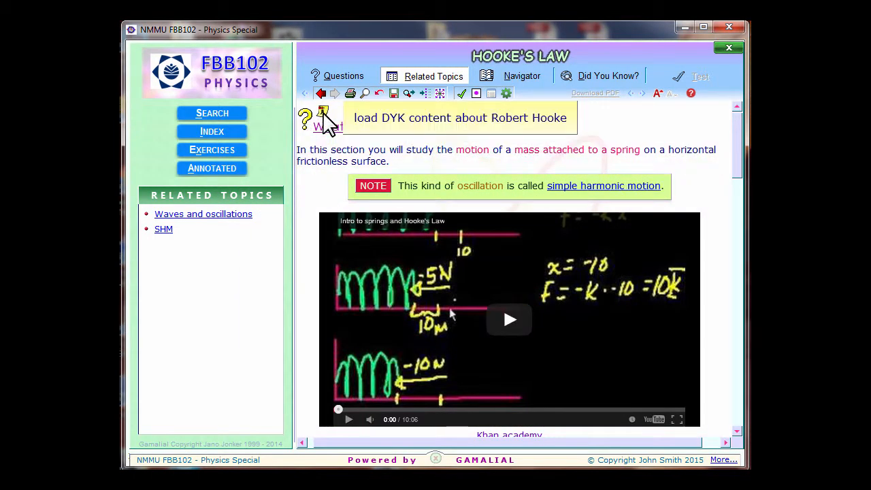
mouse_move(324, 156)
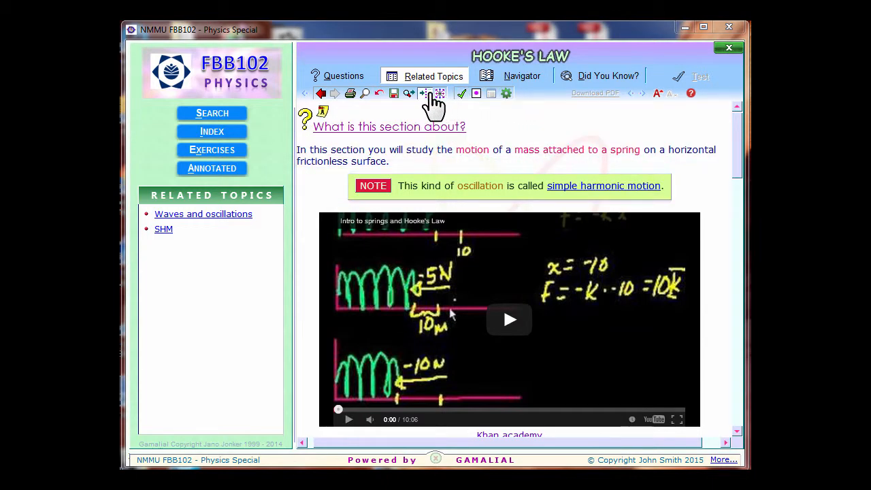
Add the Hooke's law screen to the index category "Spring"
left_click(427, 94)
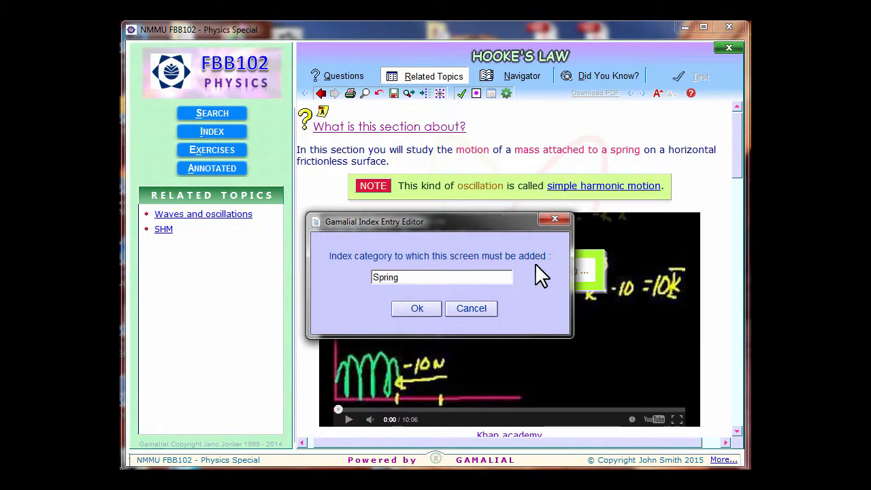
left_click(419, 308)
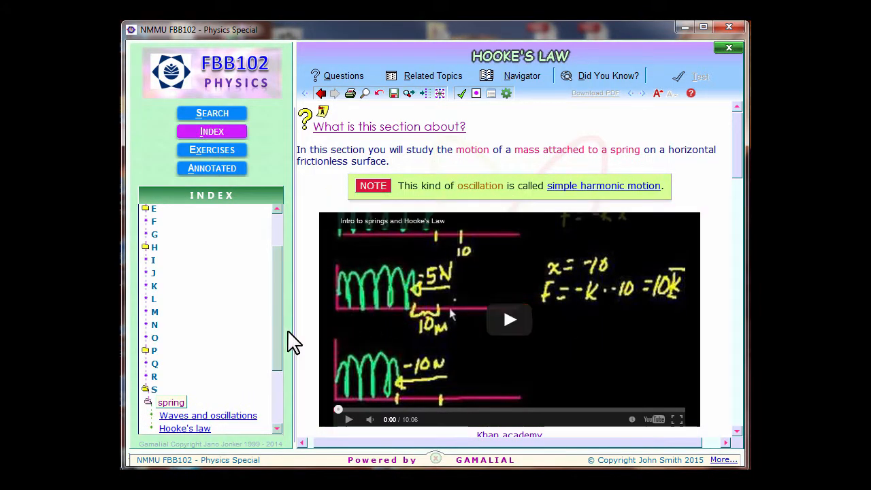
left_click_drag(280, 326, 278, 352)
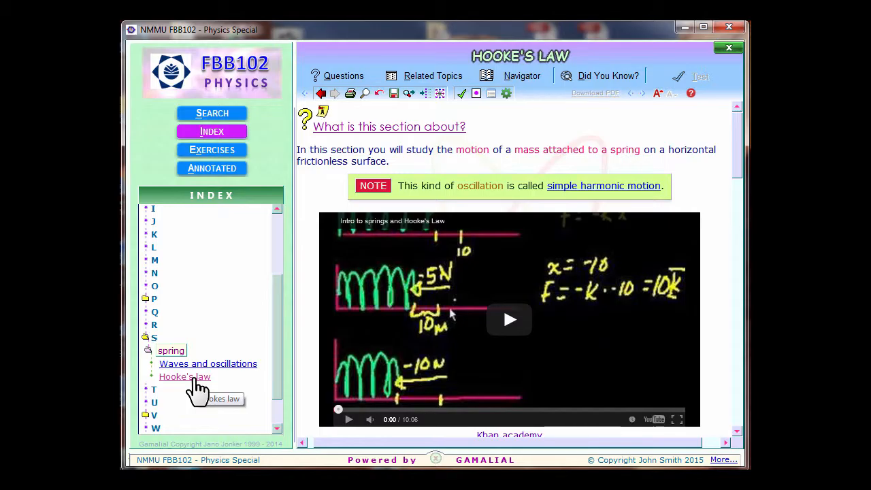
Insert a new index category "simple harmonic motion" and add the current Hooke's law screen to it
right_click(171, 351)
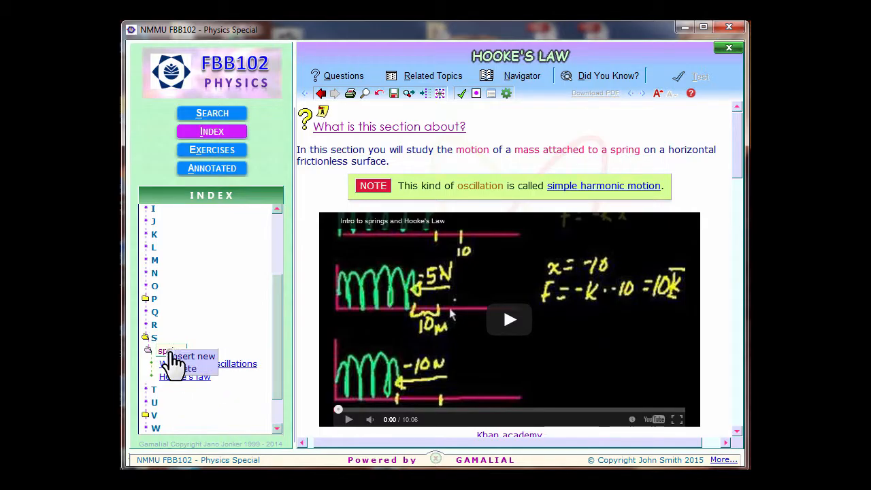
left_click(208, 373)
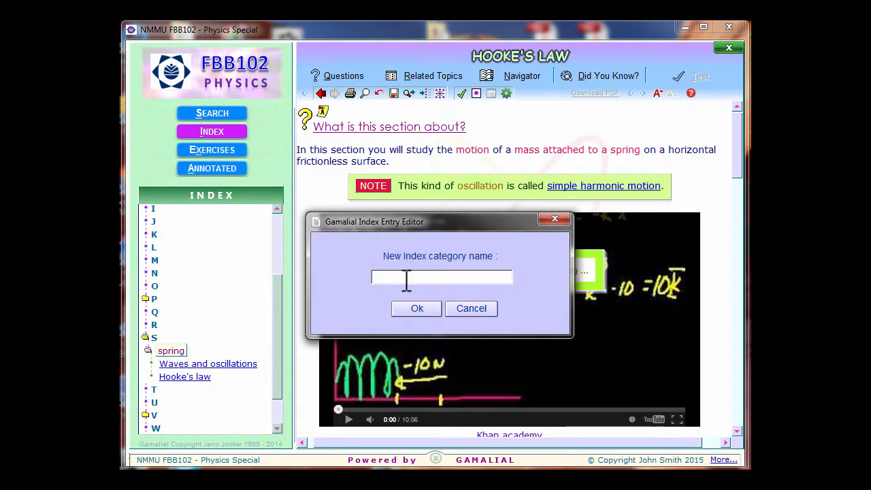
type("simple harmonic motion")
left_click(417, 313)
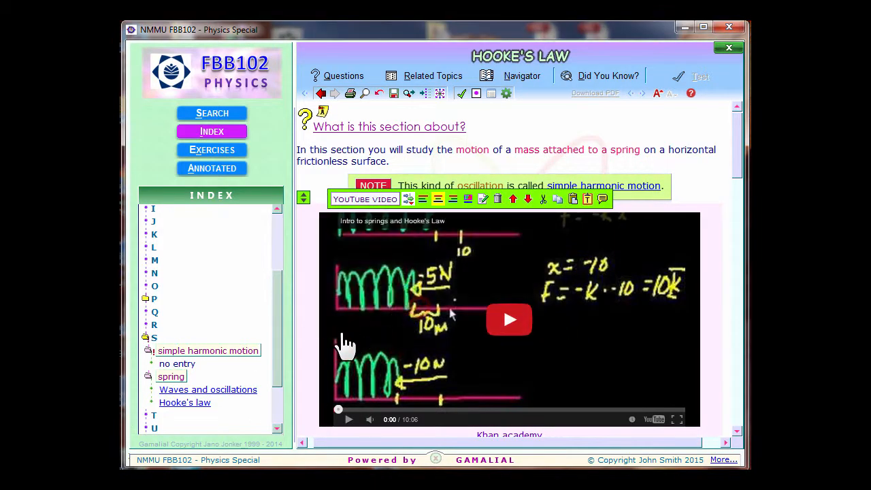
left_click(201, 350)
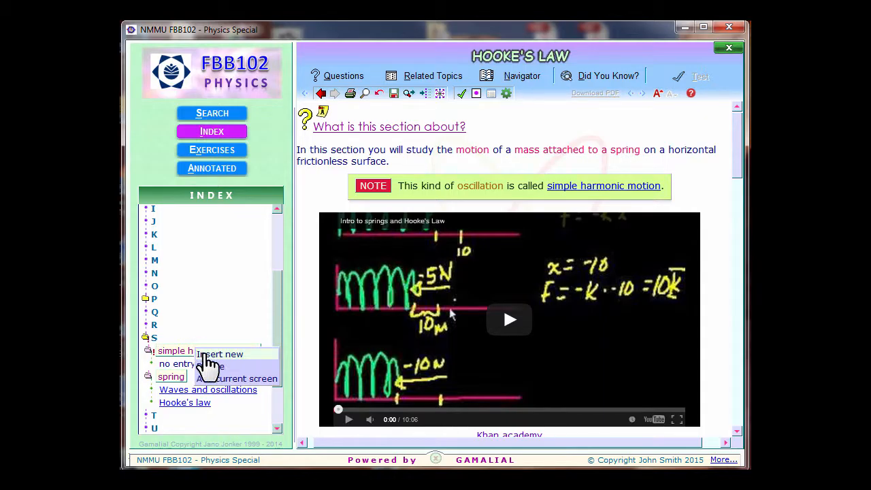
left_click(210, 379)
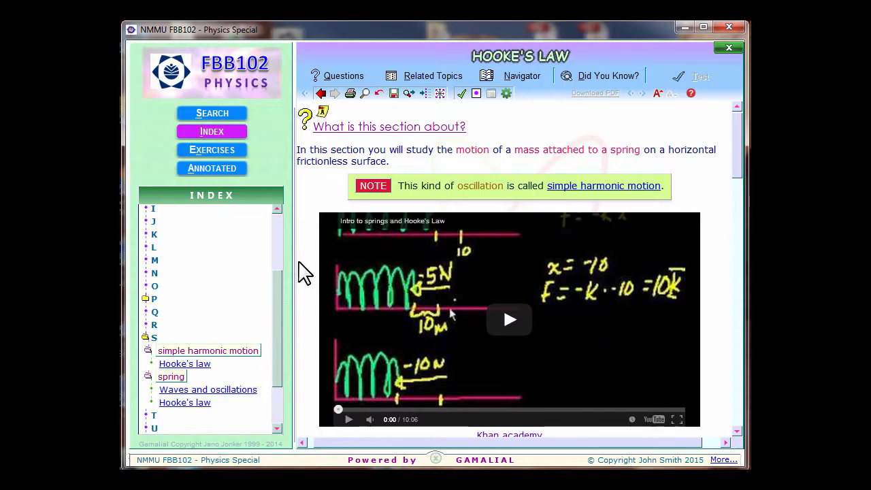
Add the line "Add exercises" below "Update Index" in the page's notes and save the page
left_click(491, 94)
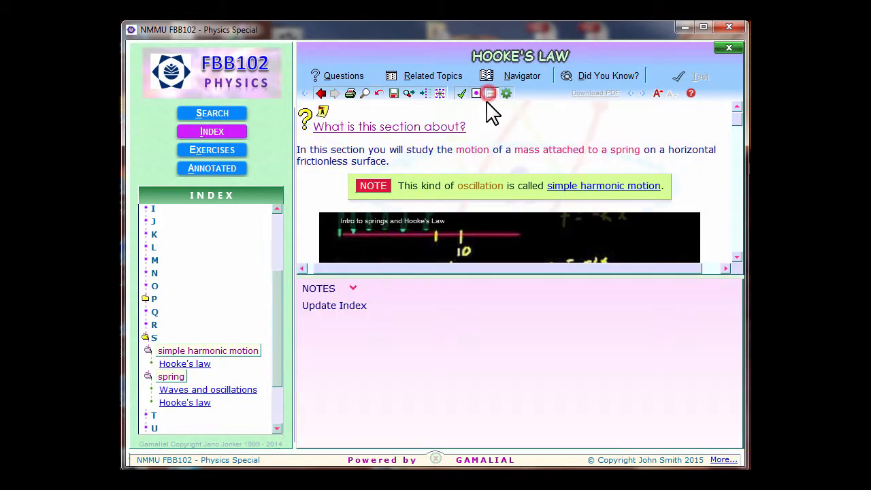
left_click(371, 305)
key("Return")
mouse_move(660, 198)
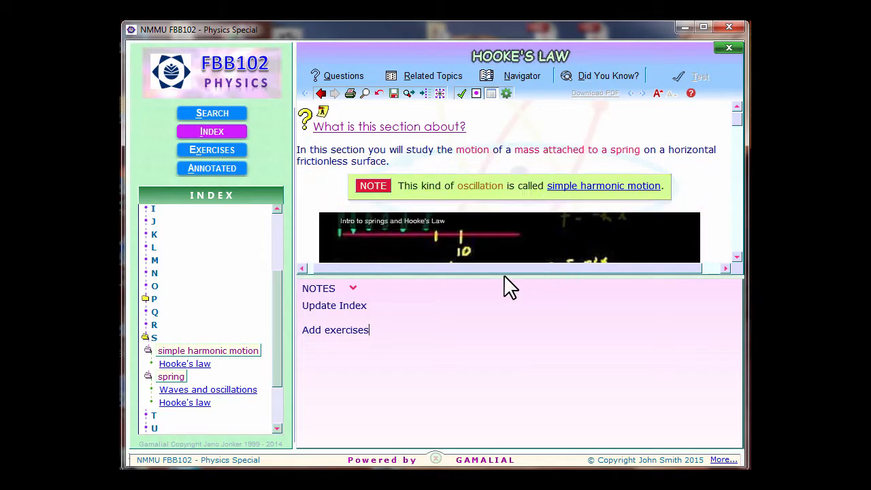
left_click(478, 95)
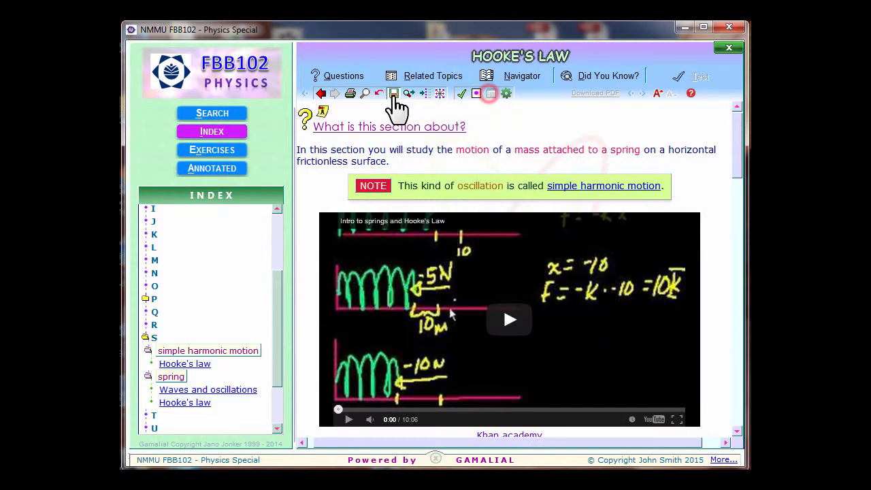
left_click(393, 94)
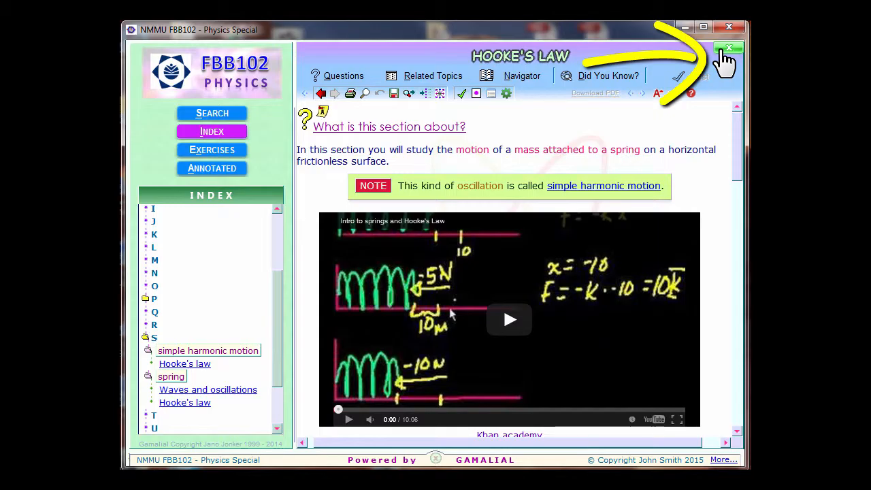
Close the study guide editor and publish the FBB102 project from the list of authoring projects
left_click(724, 51)
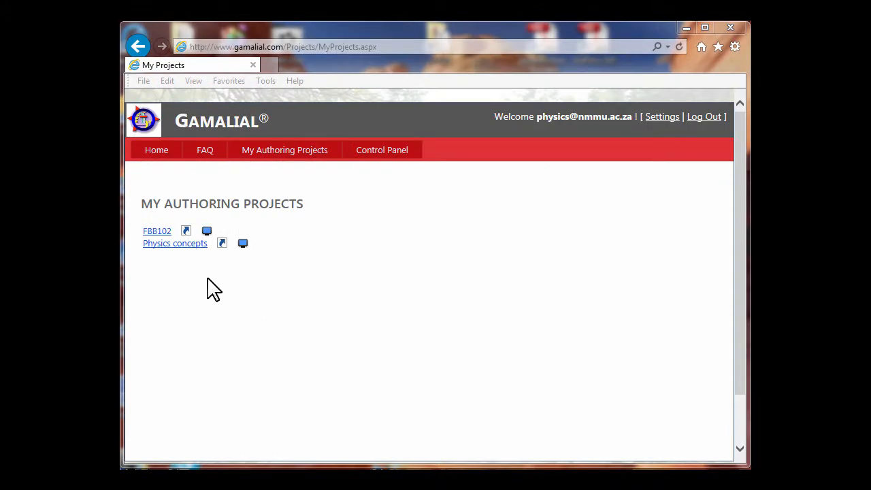
left_click(185, 232)
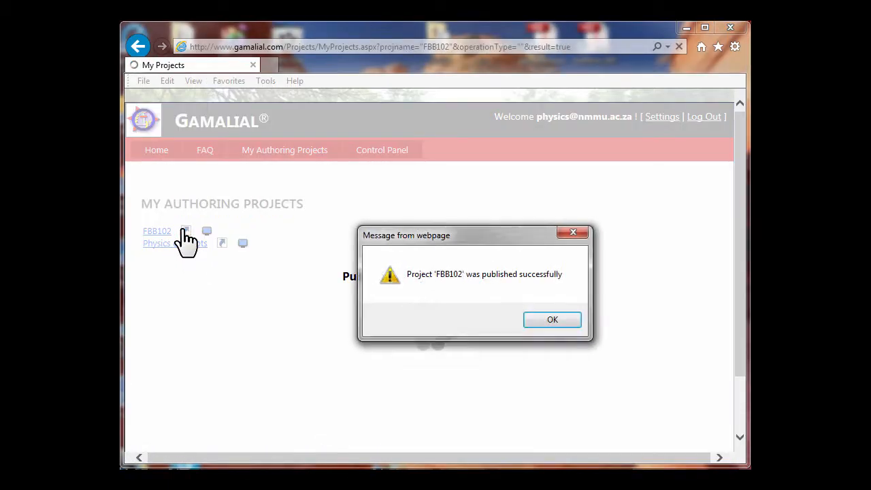
left_click(545, 319)
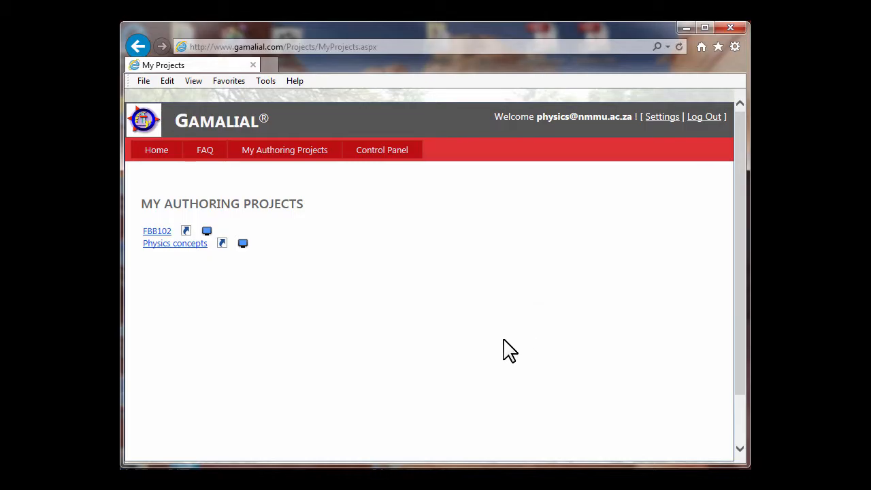